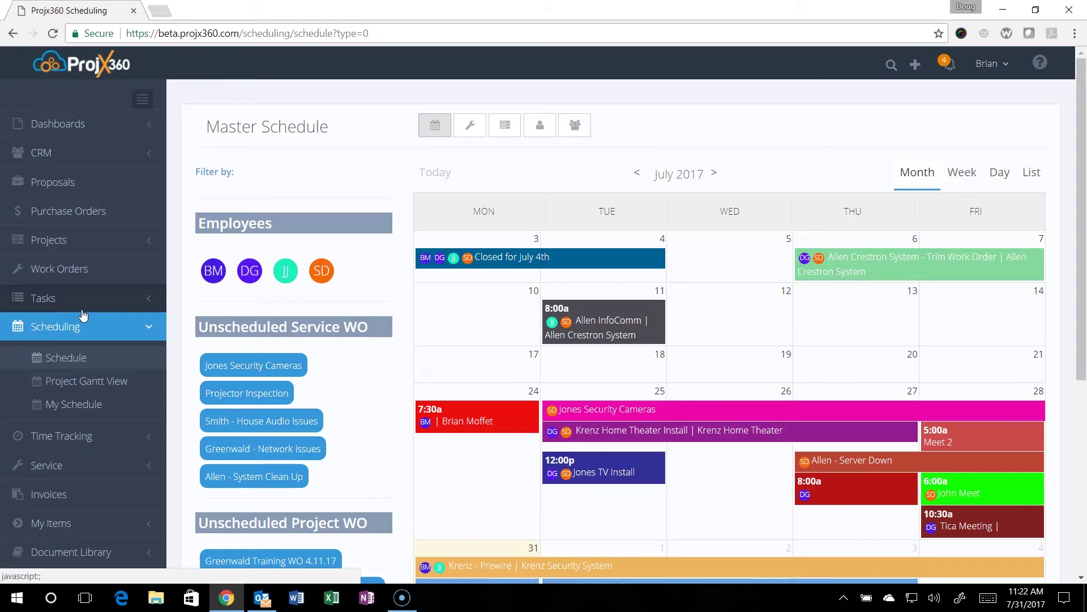
- Scroll down the July 2017 Master Schedule month view to see the unscheduled work-order lists
scroll(79, 314, down, 6)
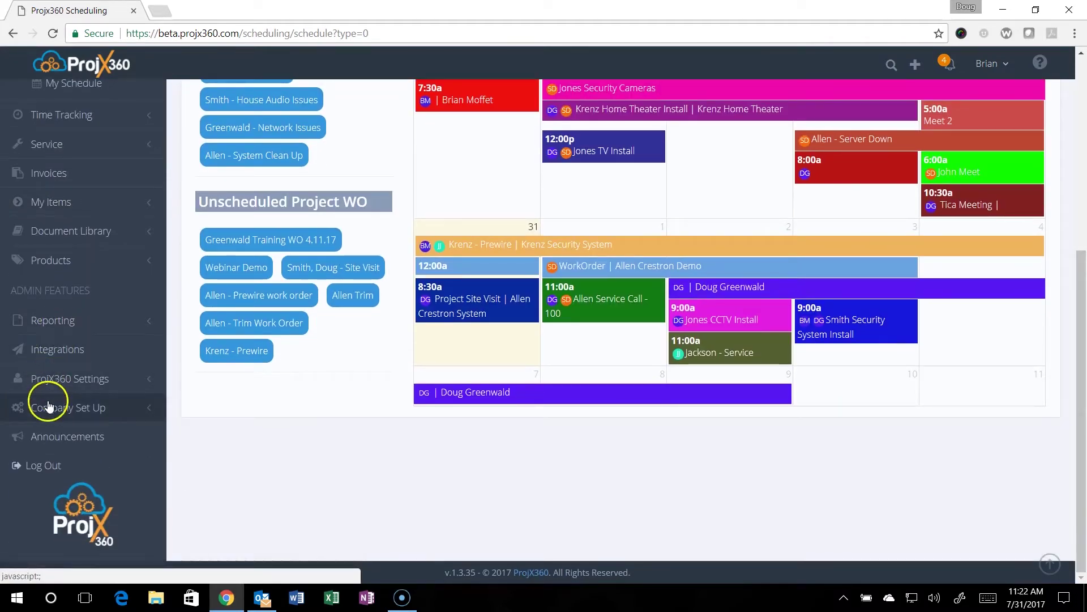
- On the Employee Teams page, create a new team named 'Service Team'
click(49, 406)
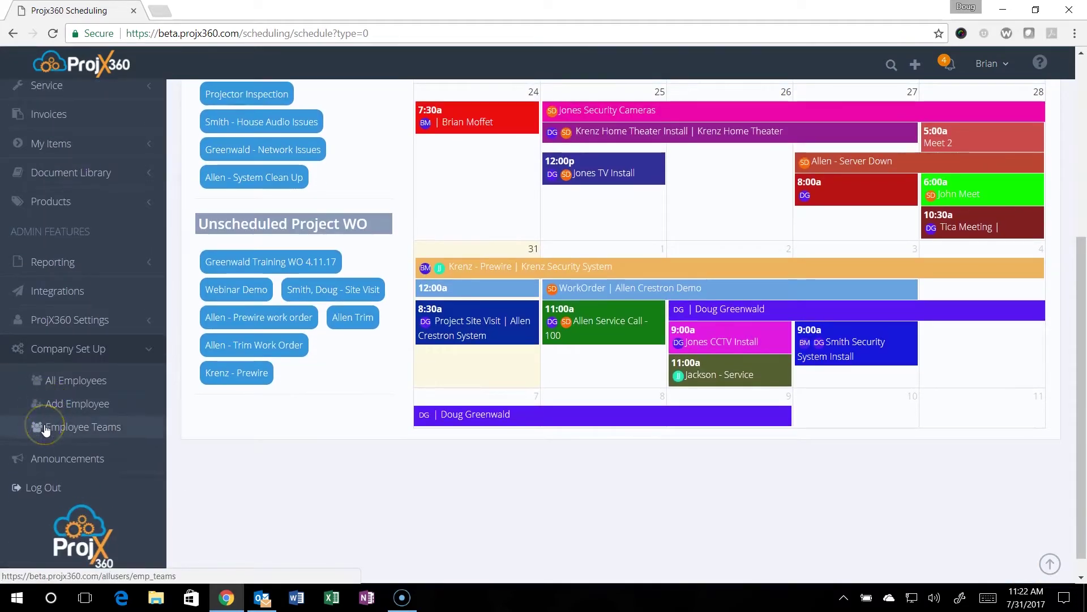
click(45, 428)
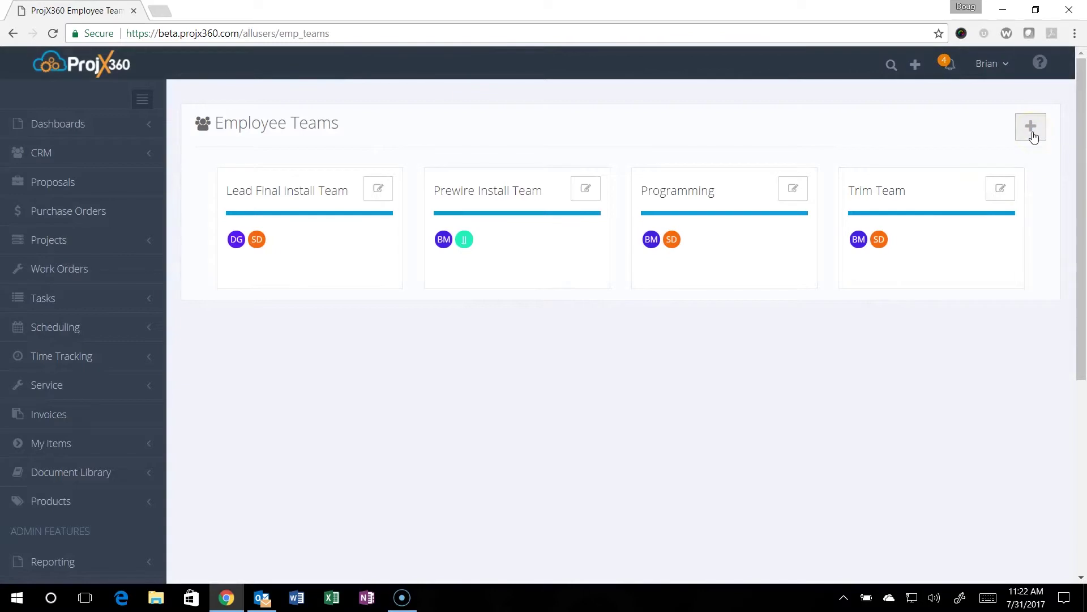
click(1031, 127)
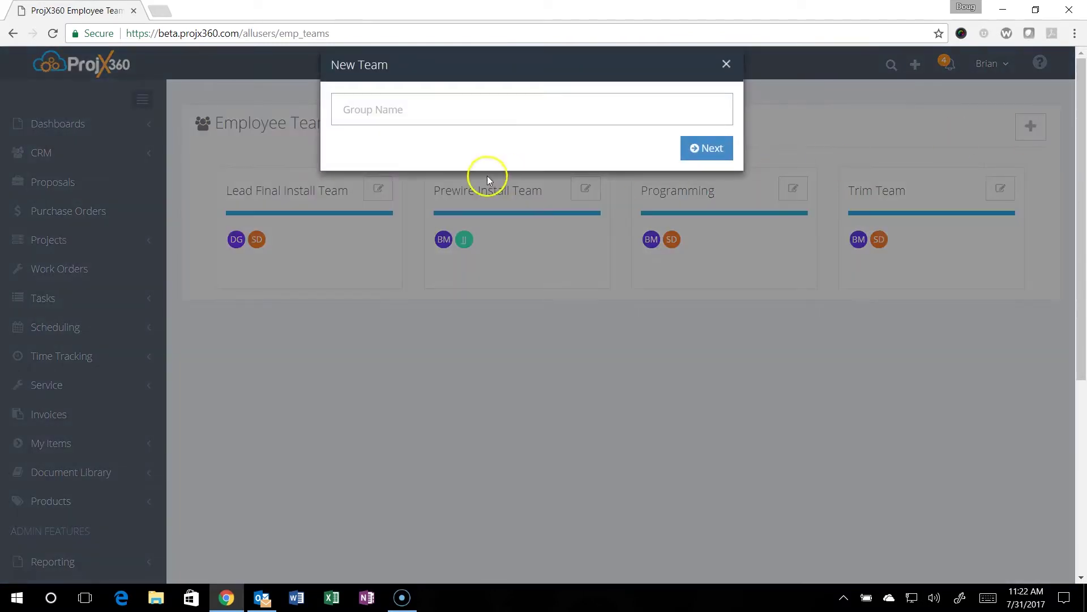
click(418, 123)
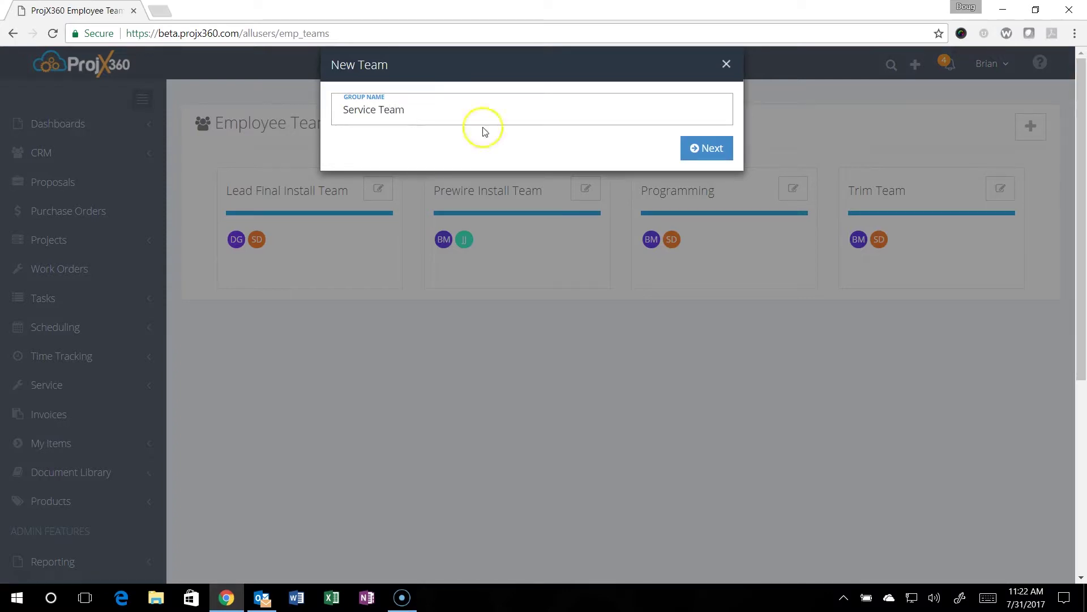
click(700, 149)
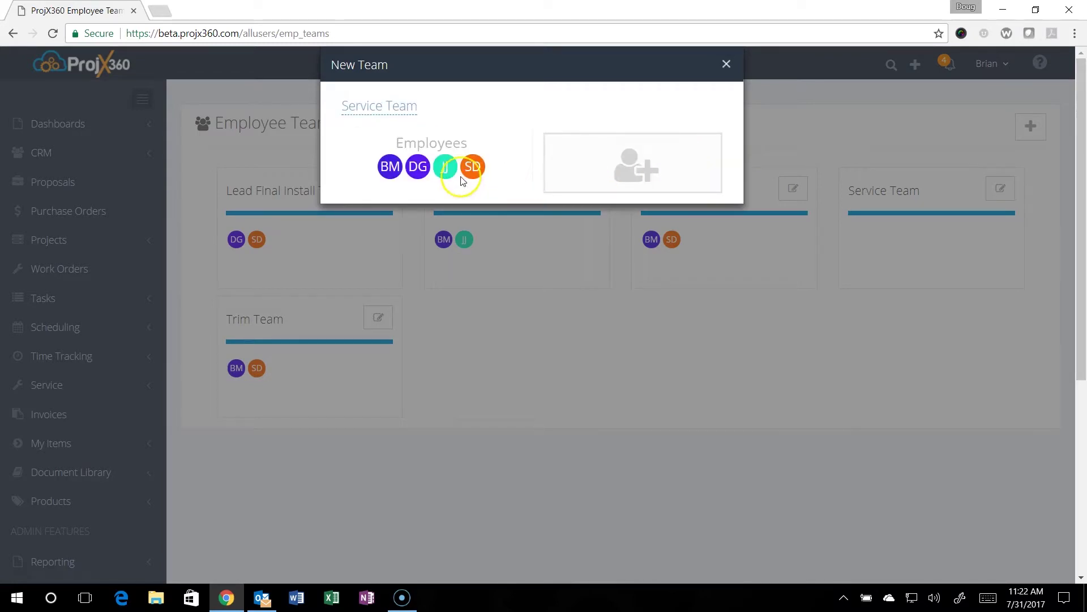
- Drag two employees into Service Team and close the team dialog
drag(444, 165, 557, 142)
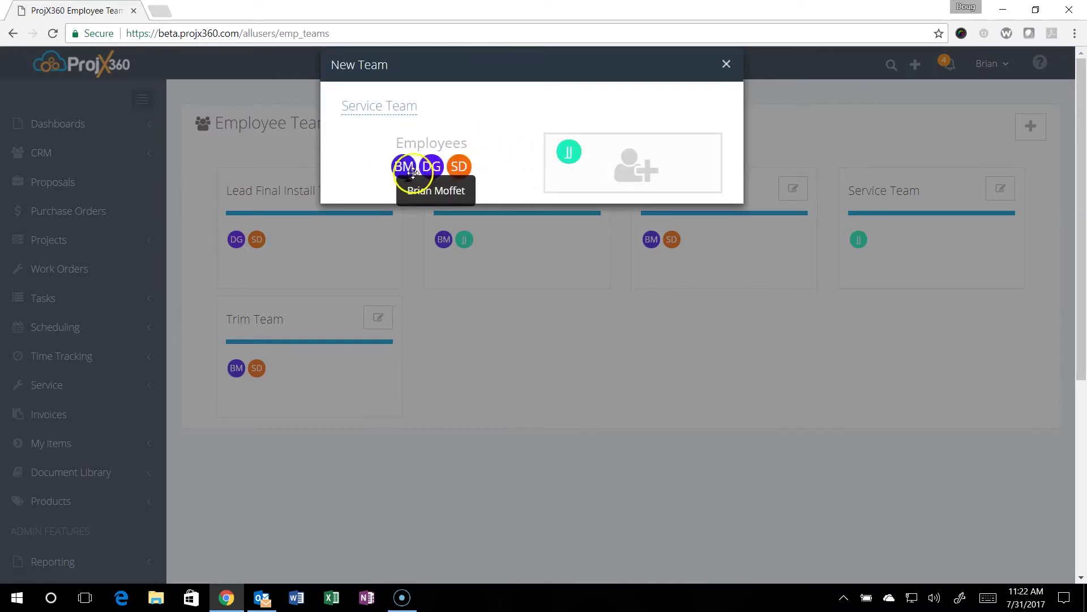
drag(403, 166, 603, 152)
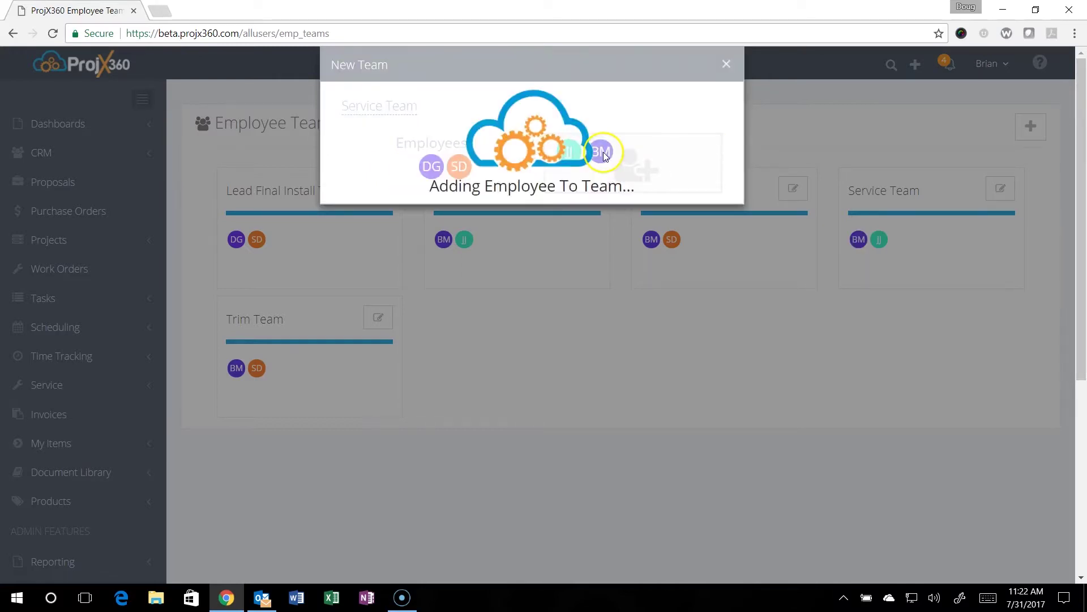
click(543, 372)
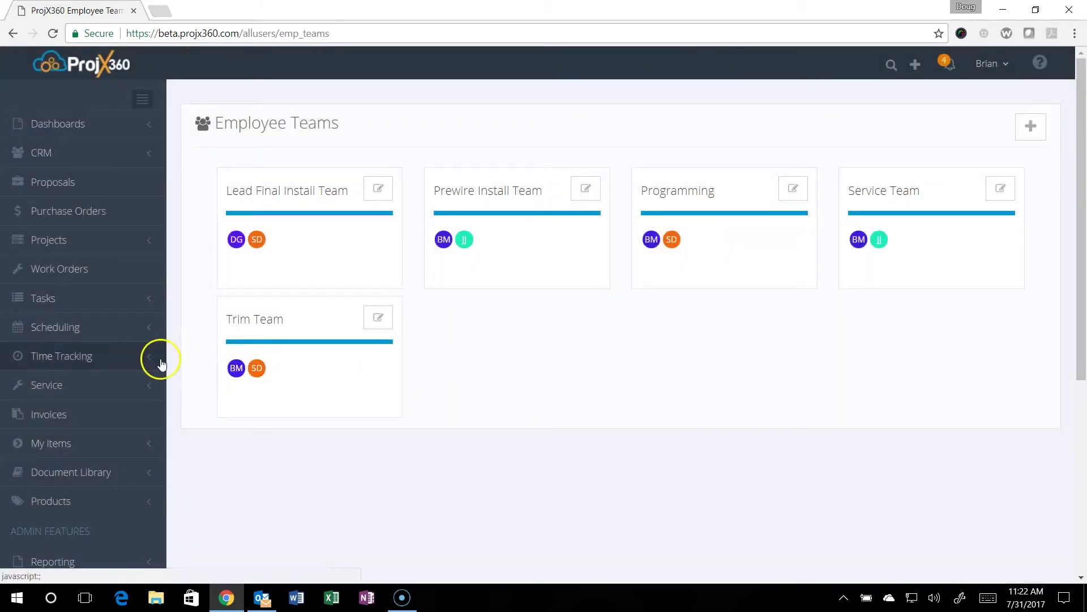
- Open the Jones Security Cameras work order from the schedule, then go back to the schedule
click(88, 333)
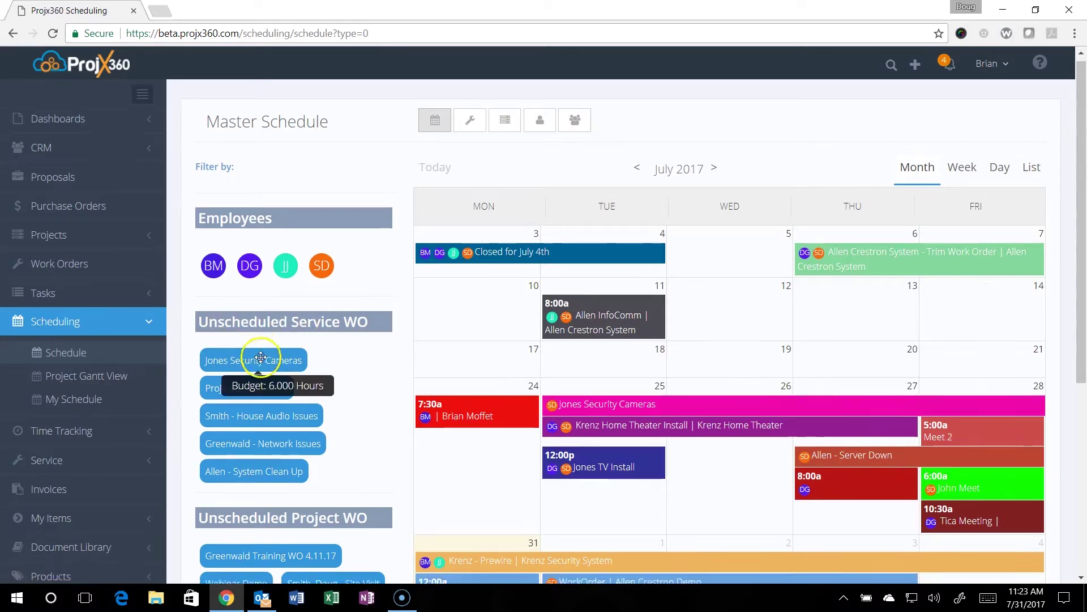
scroll(255, 363, down, 1)
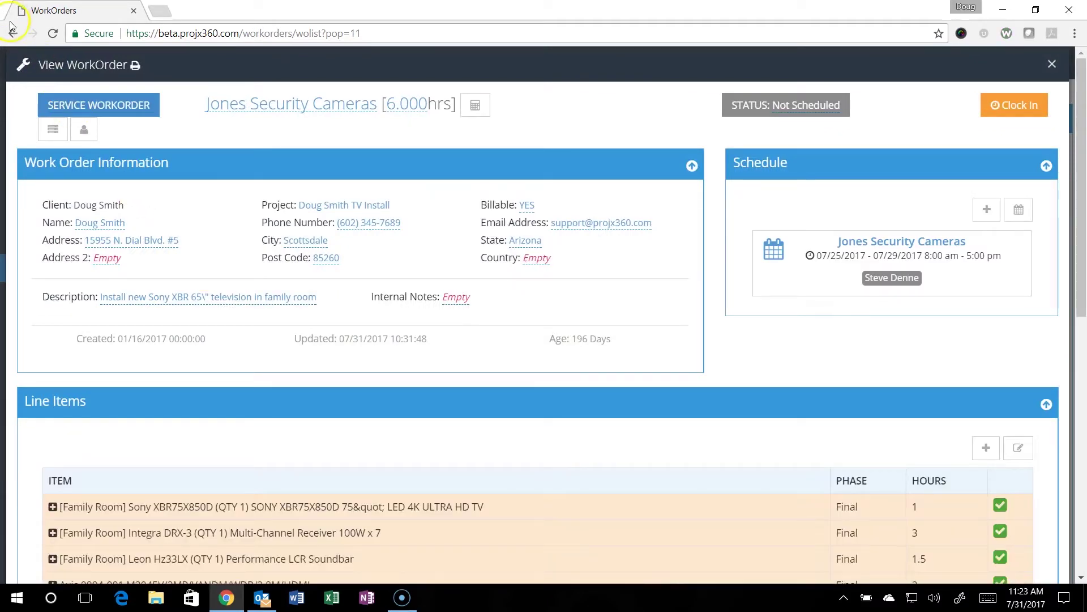
click(12, 34)
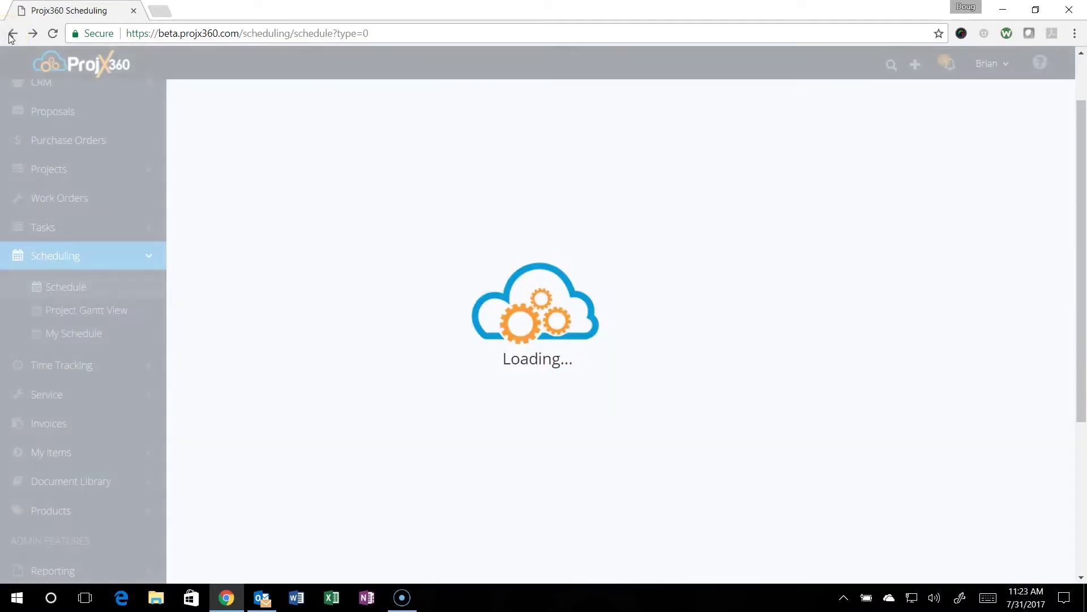
- Switch the calendar to the service work-order schedule for July 2017
scroll(205, 334, down, 4)
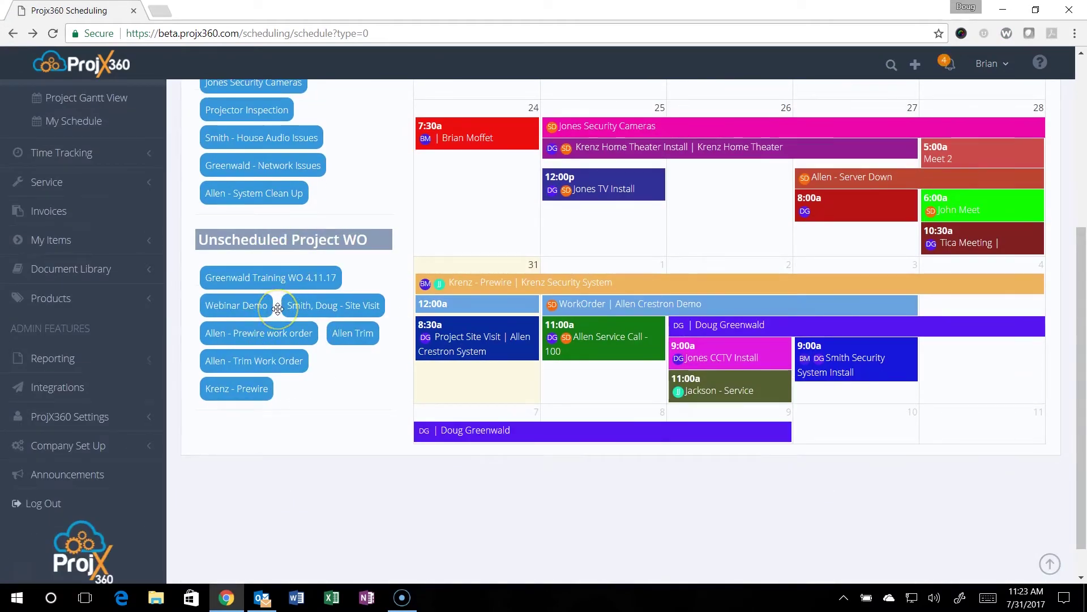
scroll(278, 308, up, 5)
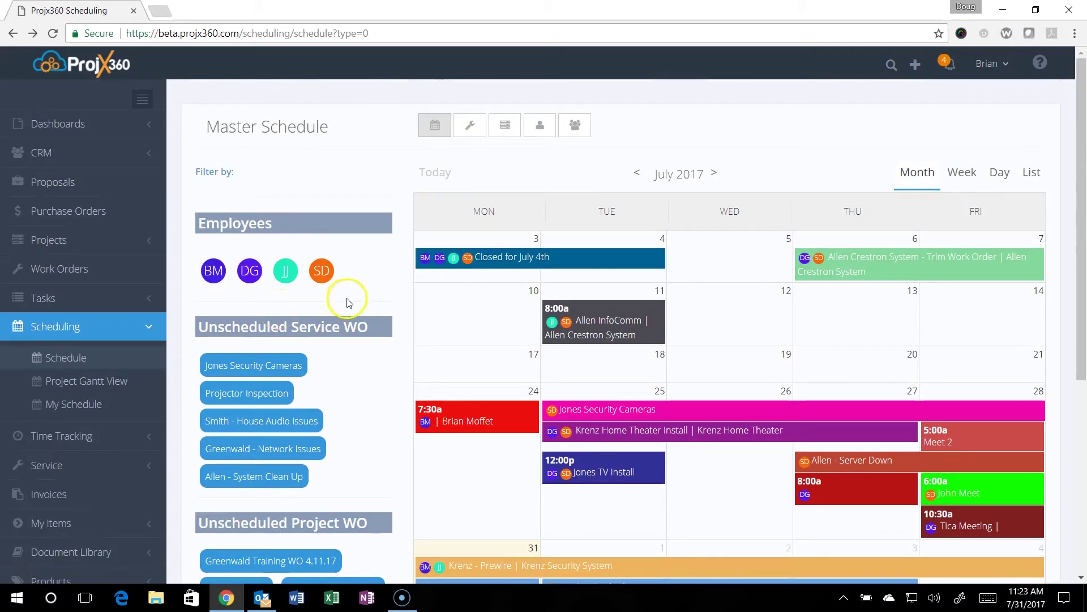
click(468, 135)
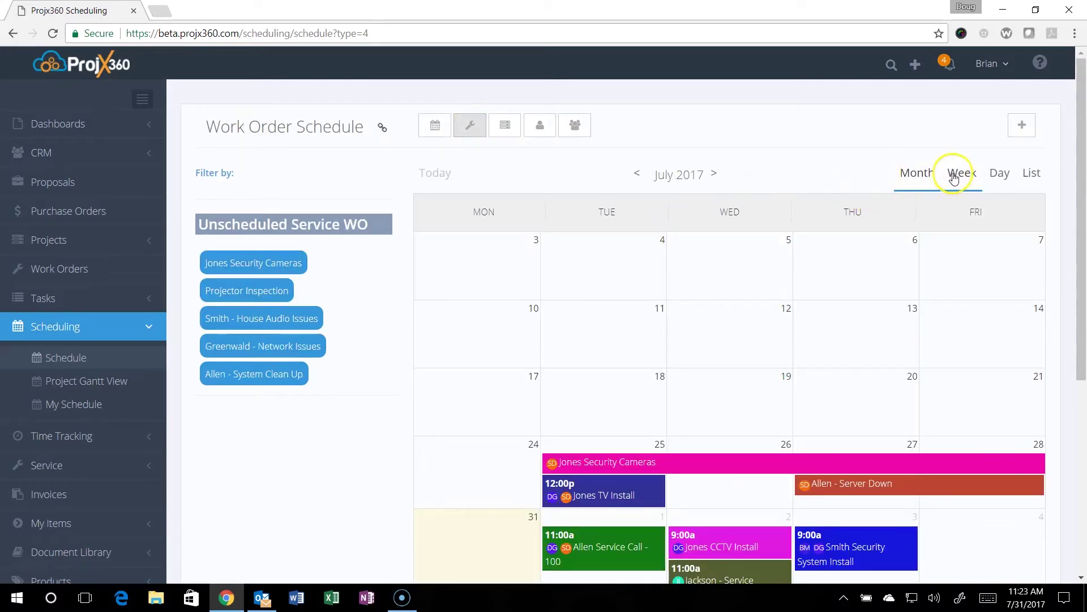
- In Week view, drag Jones Security Cameras onto Friday 08/04/2017 at 9:00 AM
click(957, 176)
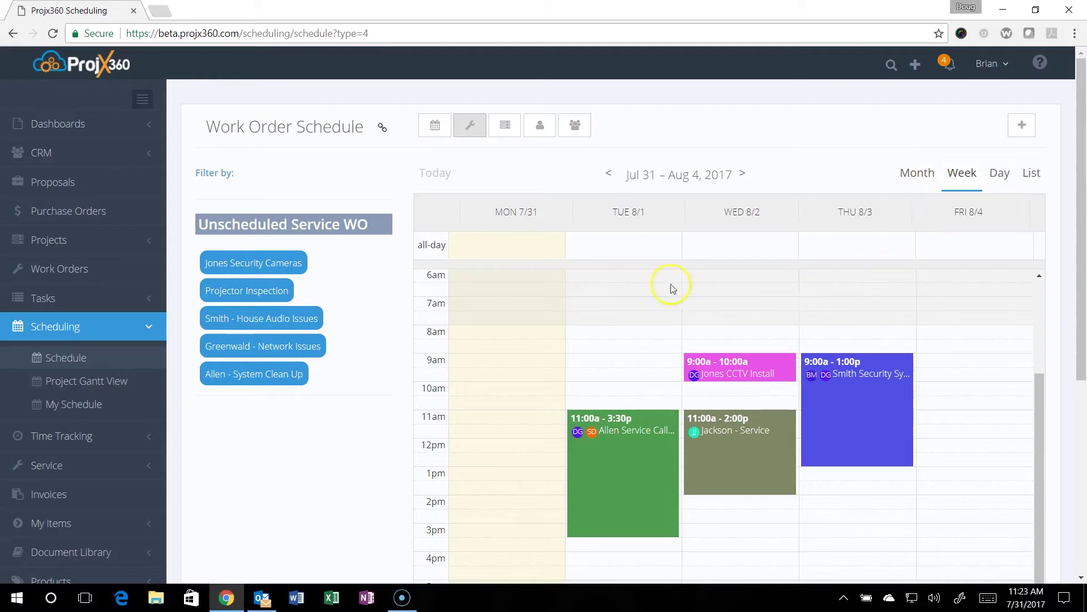
click(254, 261)
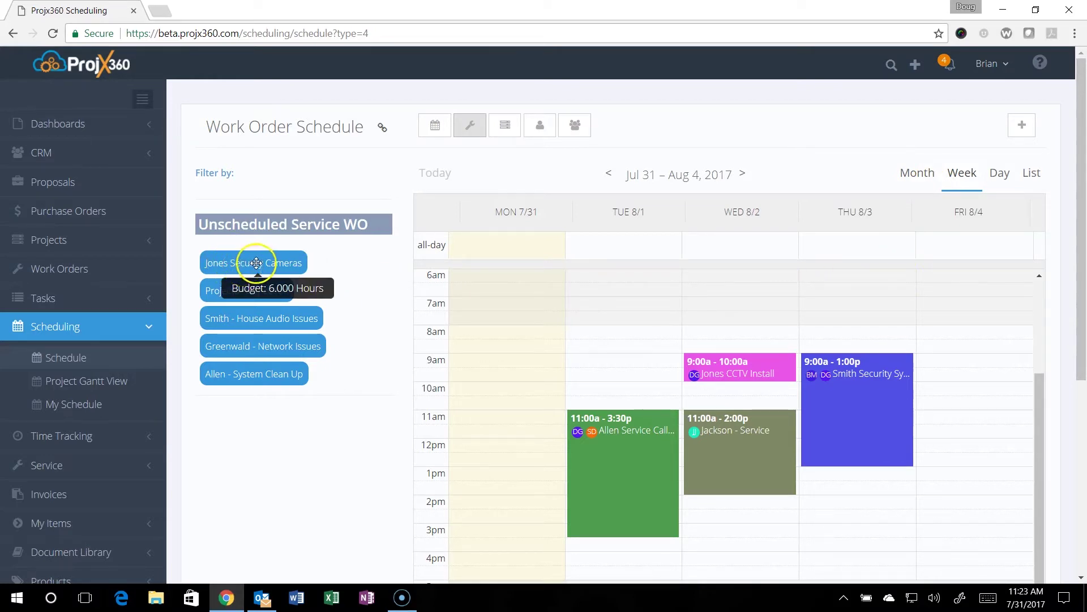
drag(255, 261, 983, 361)
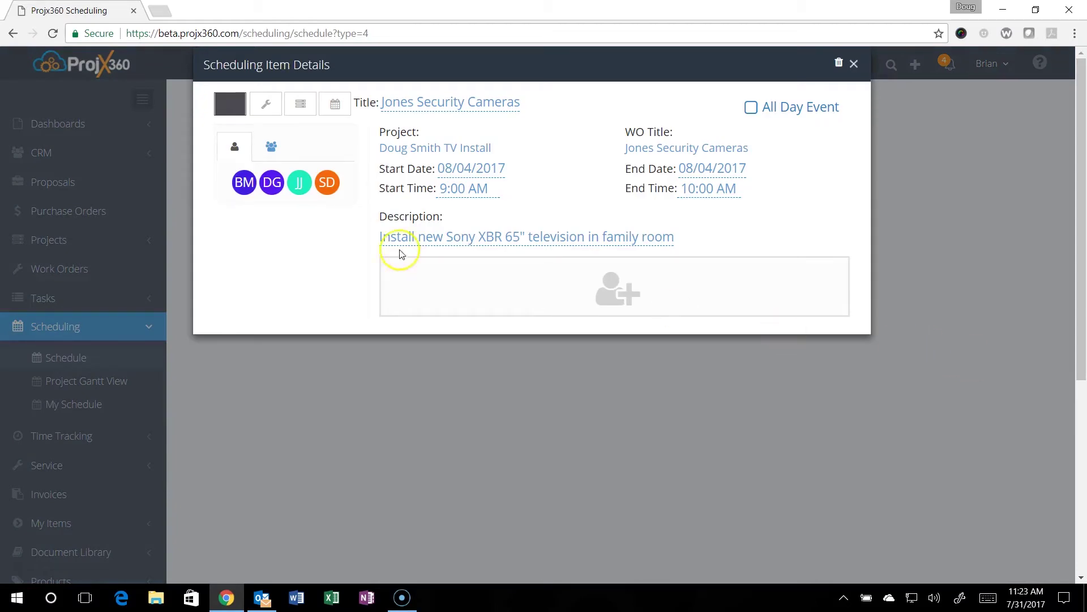
- Set the Jones Security Cameras event colour to bright green
click(231, 107)
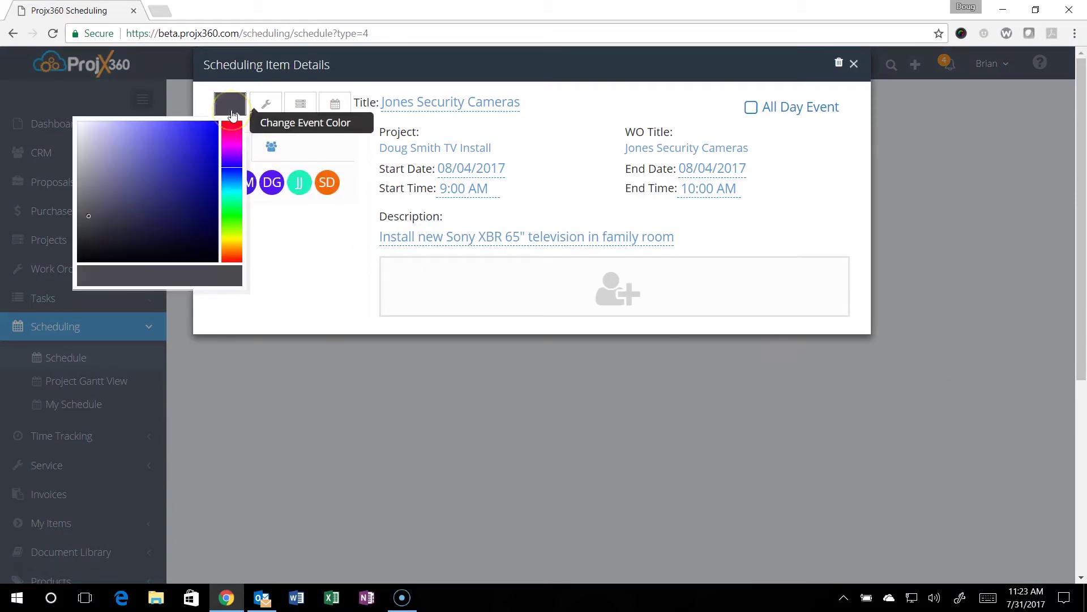
click(210, 137)
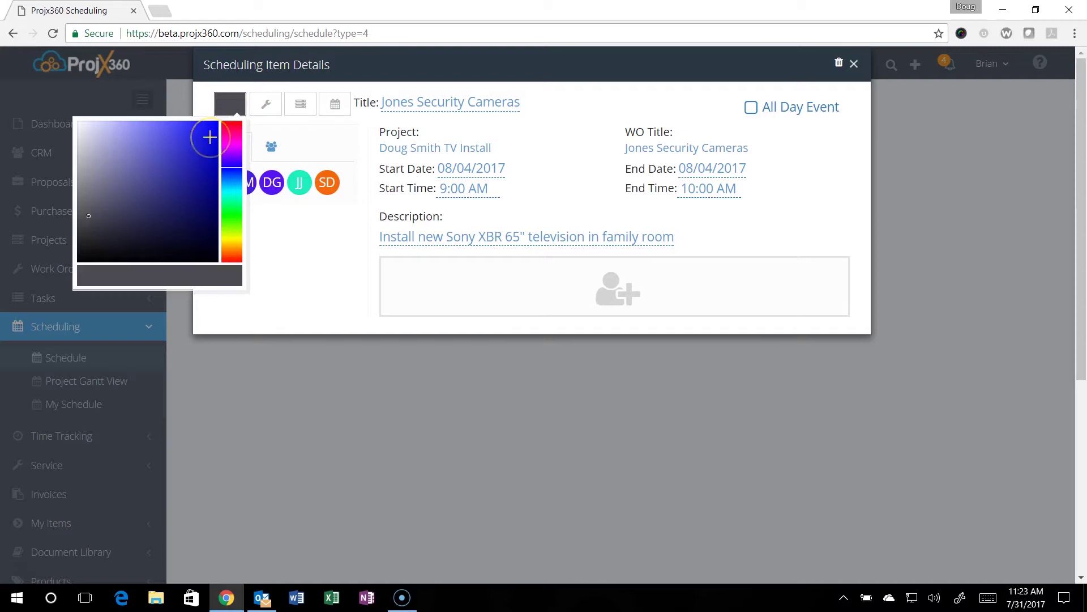
click(232, 217)
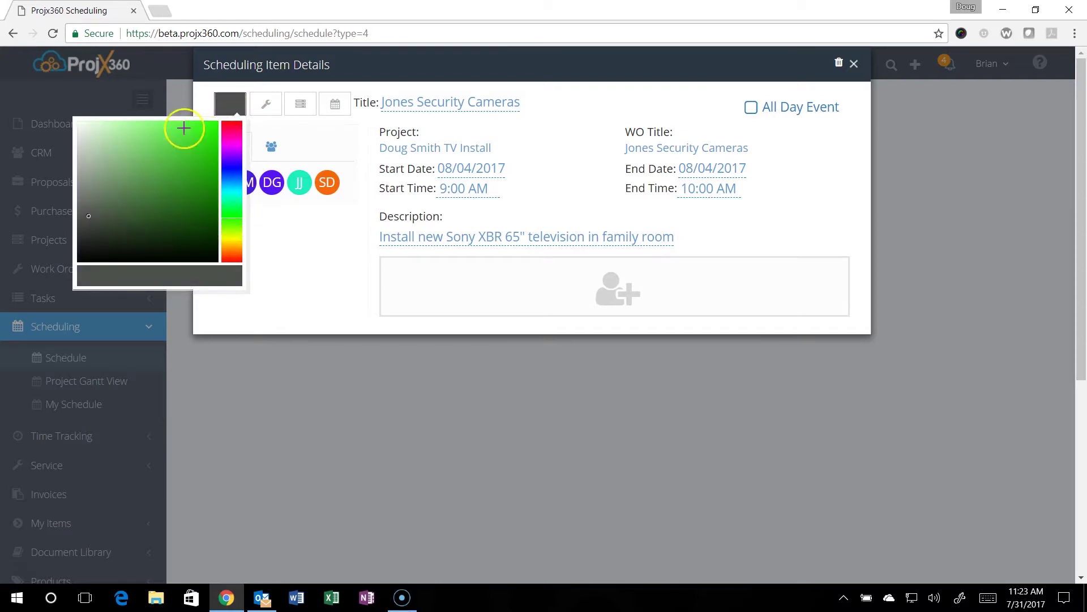
click(204, 131)
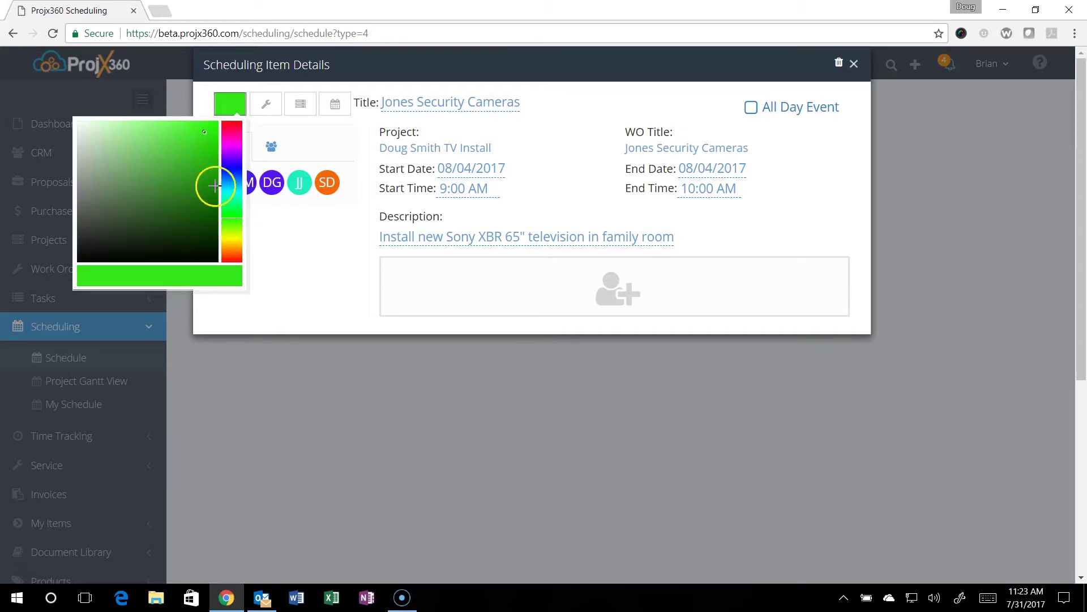
click(286, 244)
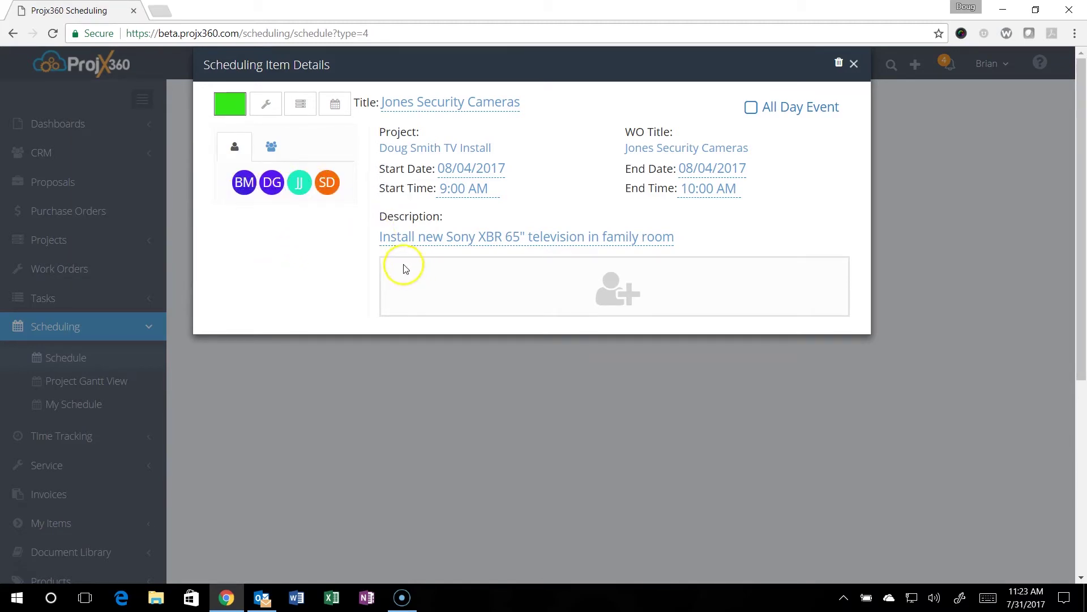
- Assign Service Team to the Jones Security Cameras event
click(272, 147)
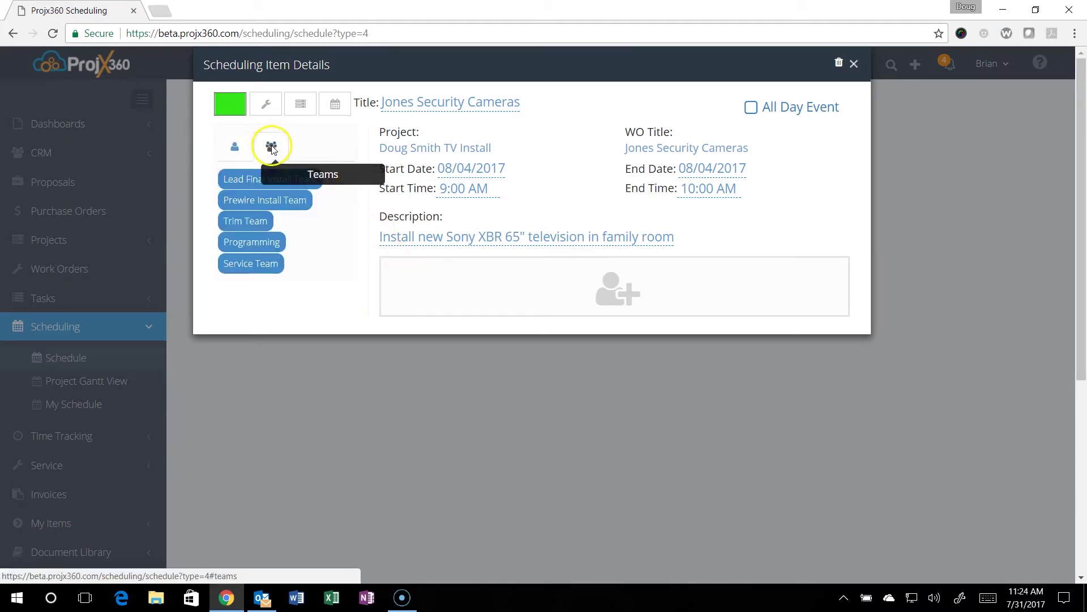
drag(259, 263, 410, 289)
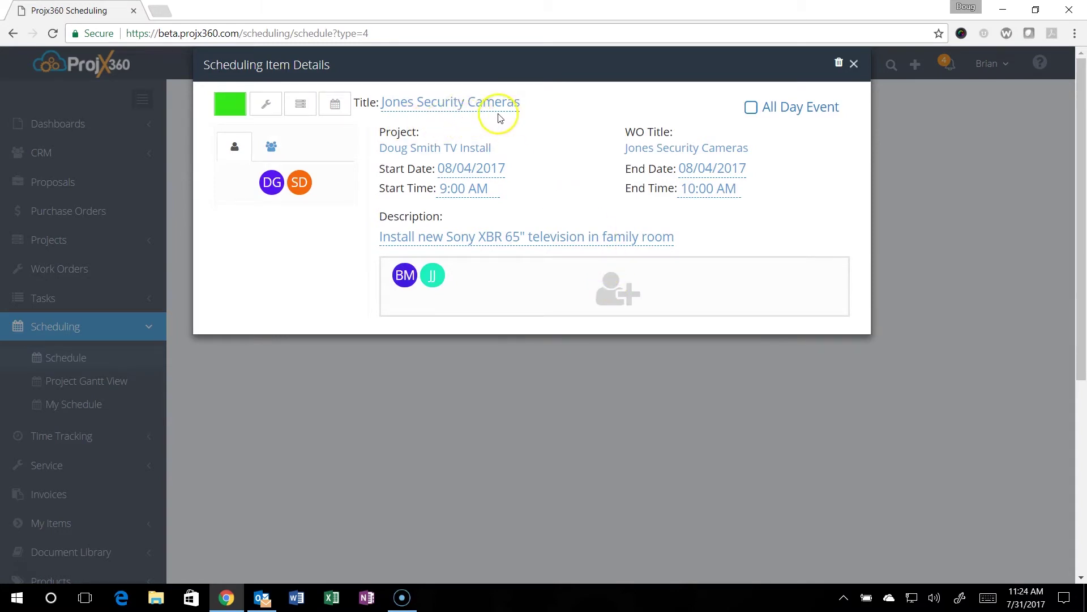
click(547, 169)
- Change the appointment's end time to 11:00 AM, save it, and close the item details
click(693, 194)
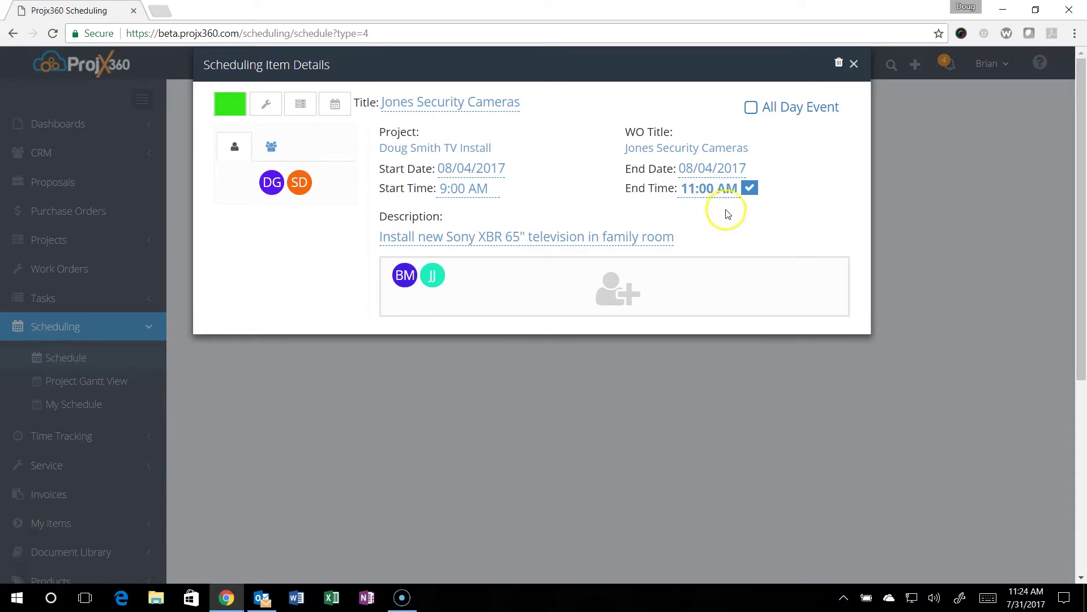
click(750, 189)
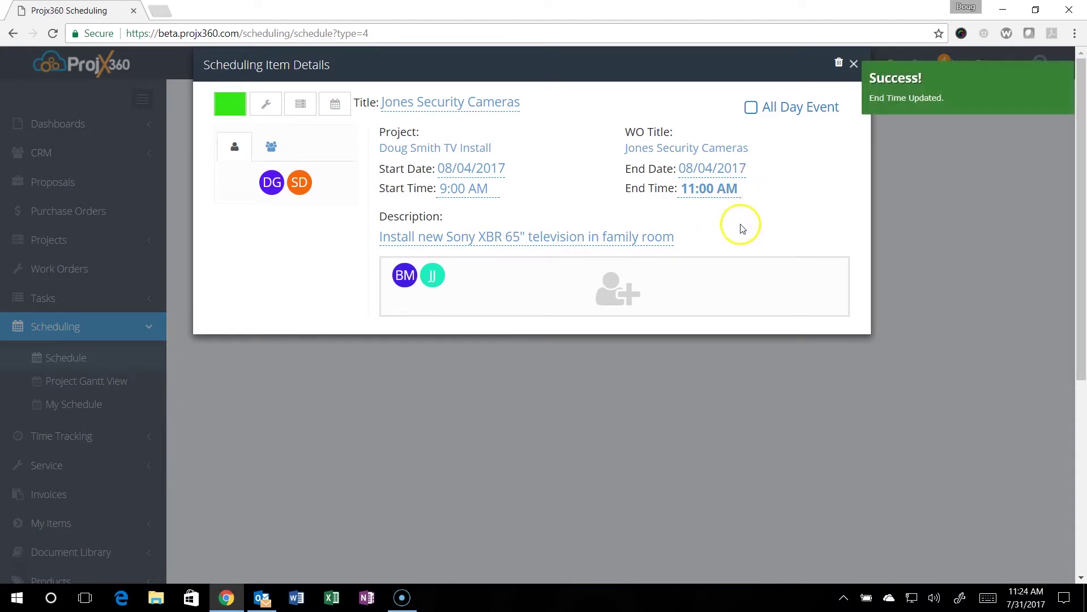
click(810, 379)
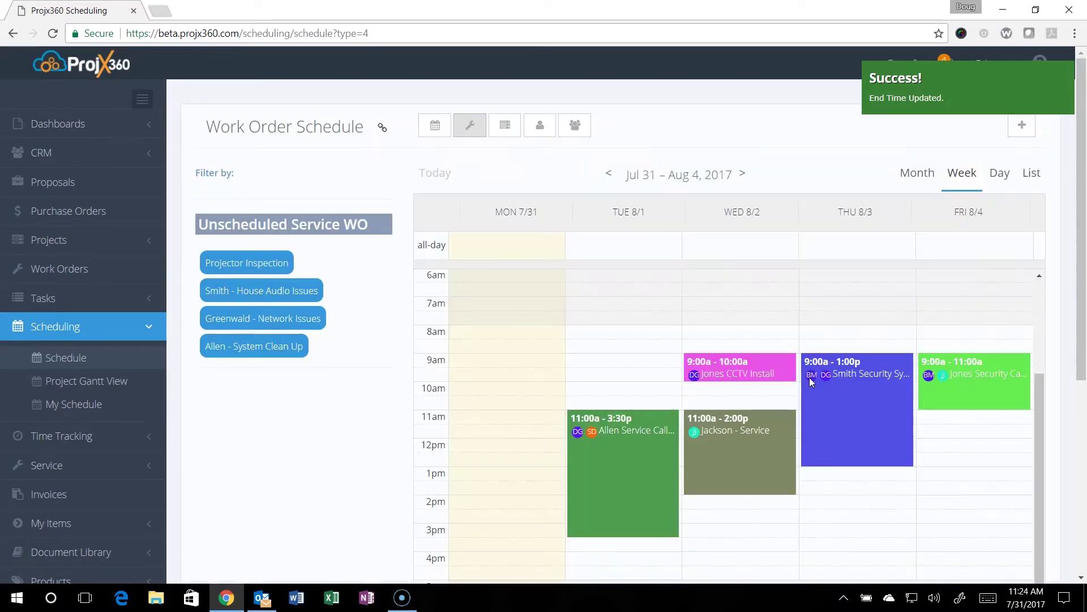
- Stretch the Jones Security job so it ends at 2:00 pm
mouse_move(839, 394)
mouse_move(946, 394)
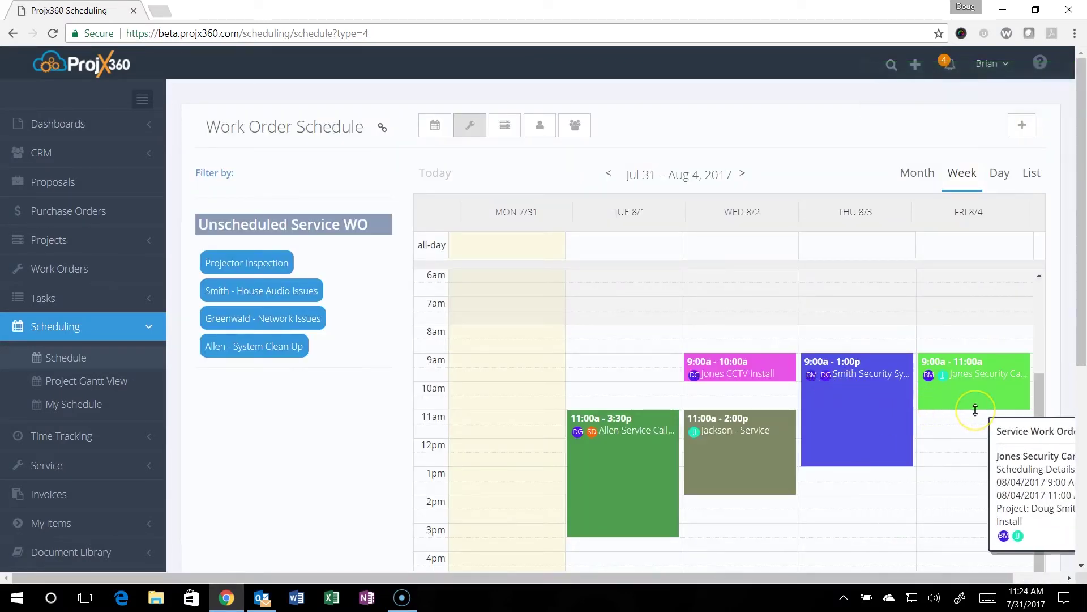
drag(975, 409, 963, 493)
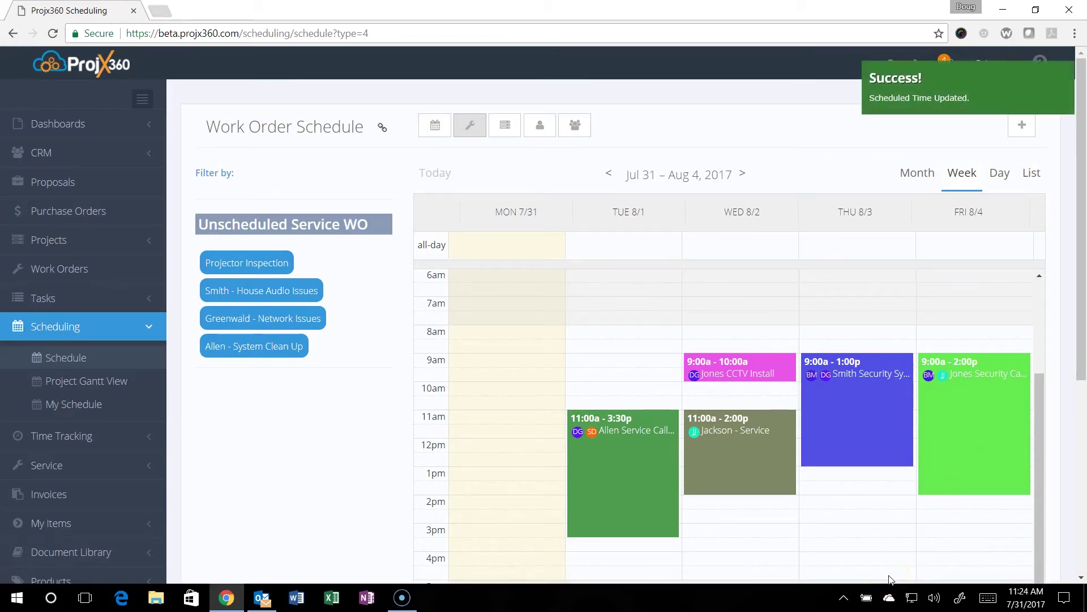
- Move the job to Thursday 8/3 at 1:00 pm and switch to the project schedule
mouse_move(970, 444)
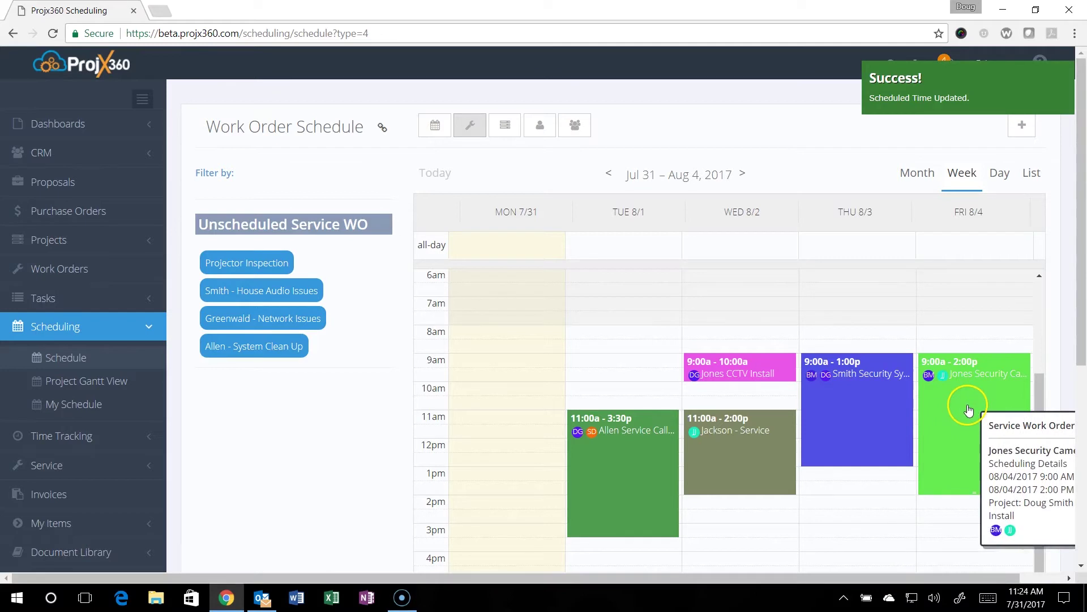
drag(968, 408, 869, 522)
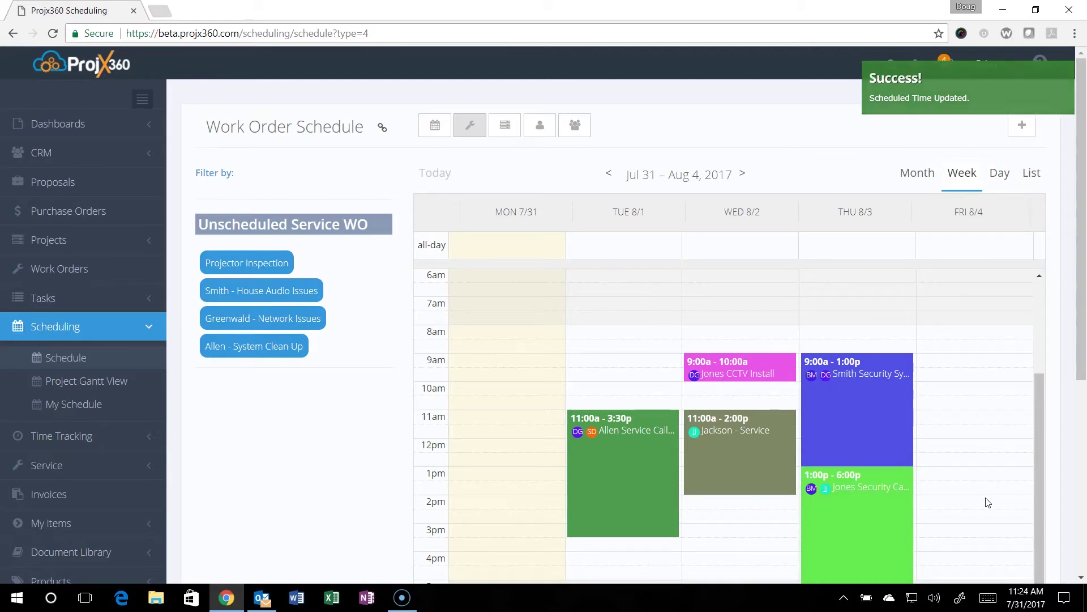
click(496, 125)
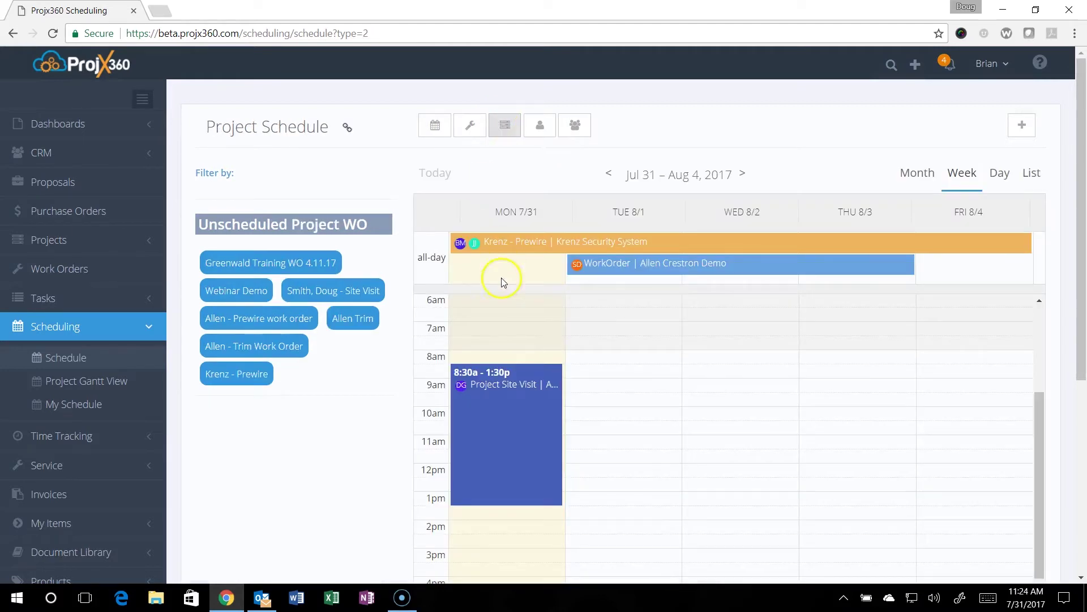
- Show the Project WO schedule, inspect a few events, and bring up the Filter Options
click(496, 159)
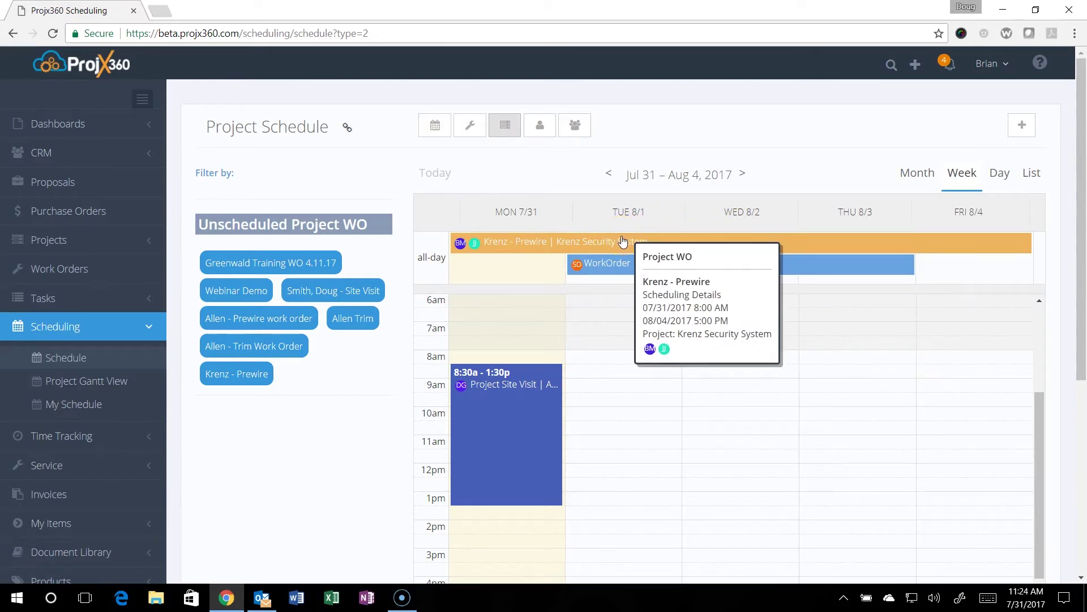
click(652, 245)
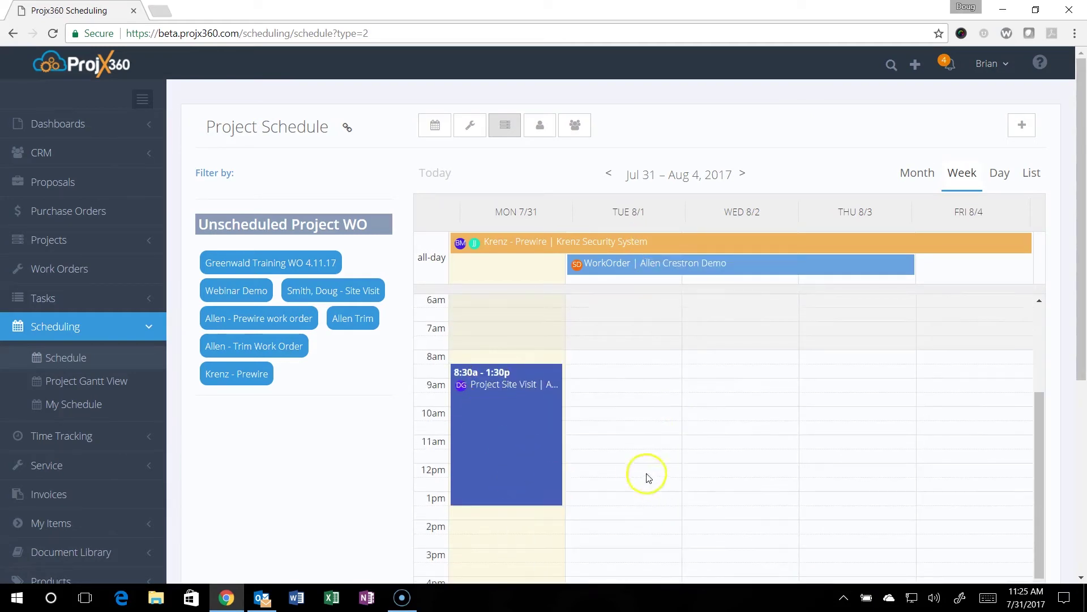
mouse_move(555, 465)
click(415, 180)
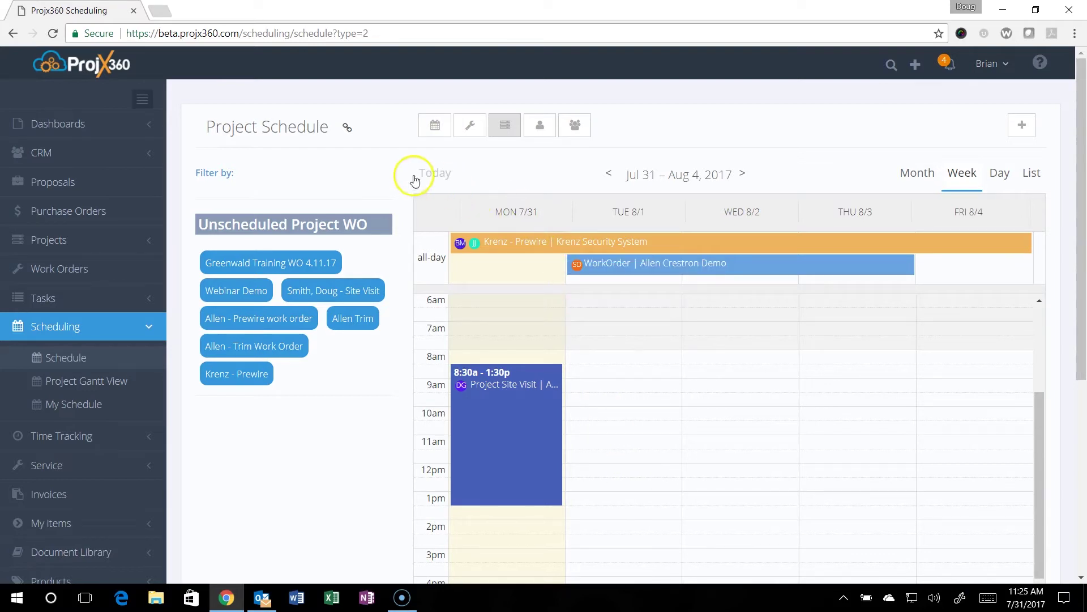
click(226, 179)
- Filter the Project Schedule to one employee, leaving Krenz Prewire and Allen Crestron Demo shown
click(262, 186)
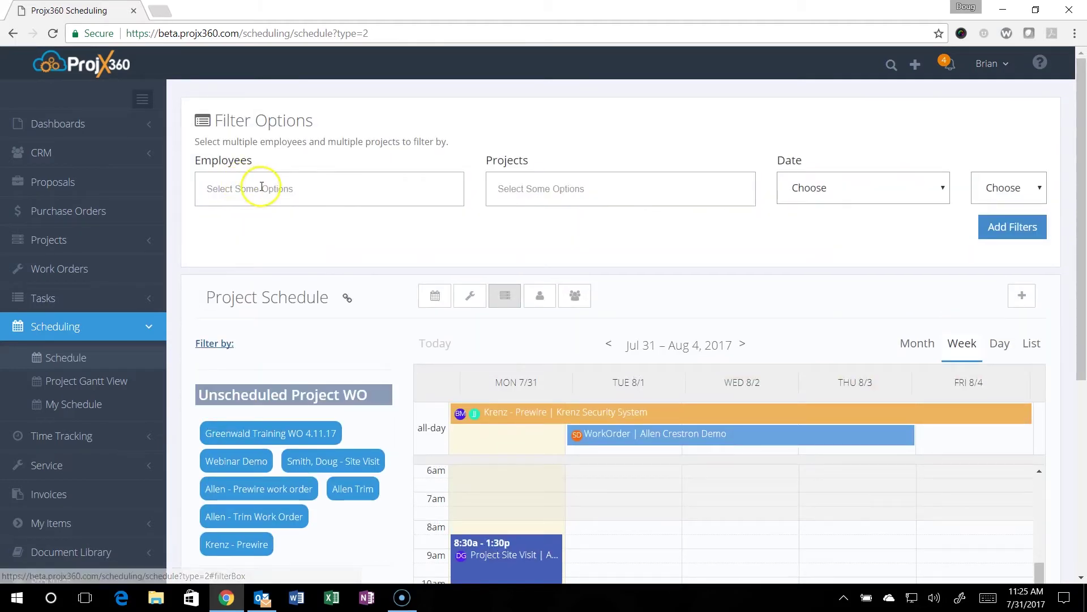
click(516, 194)
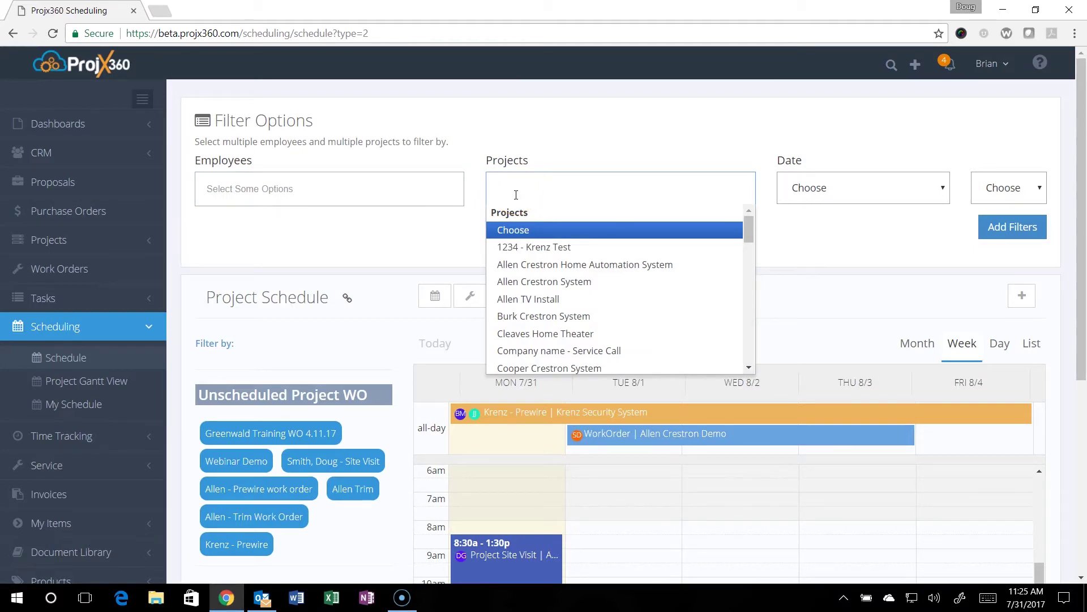
click(793, 187)
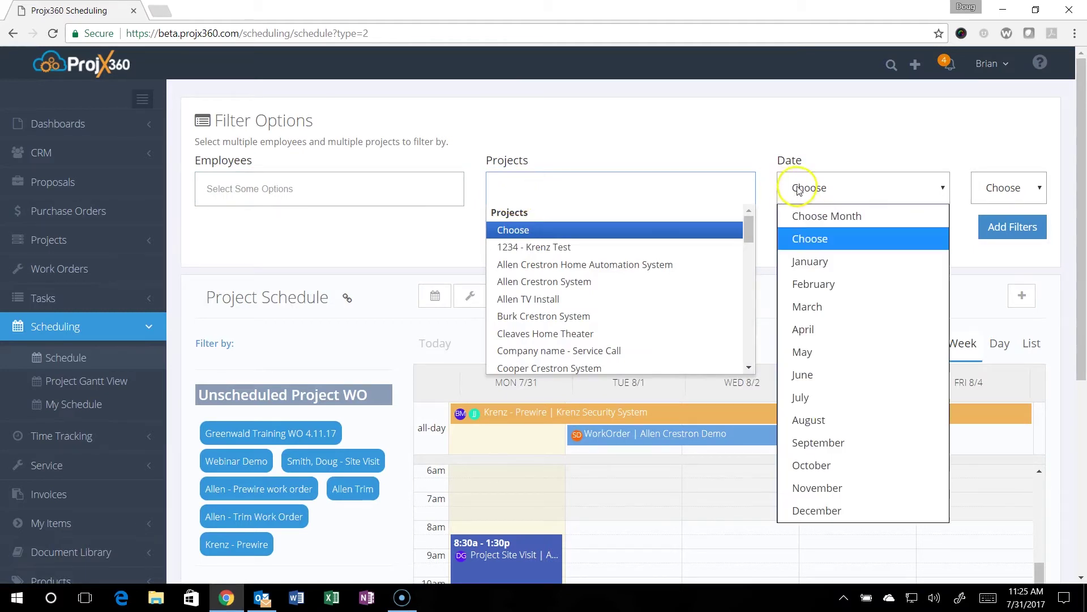
click(390, 199)
click(388, 199)
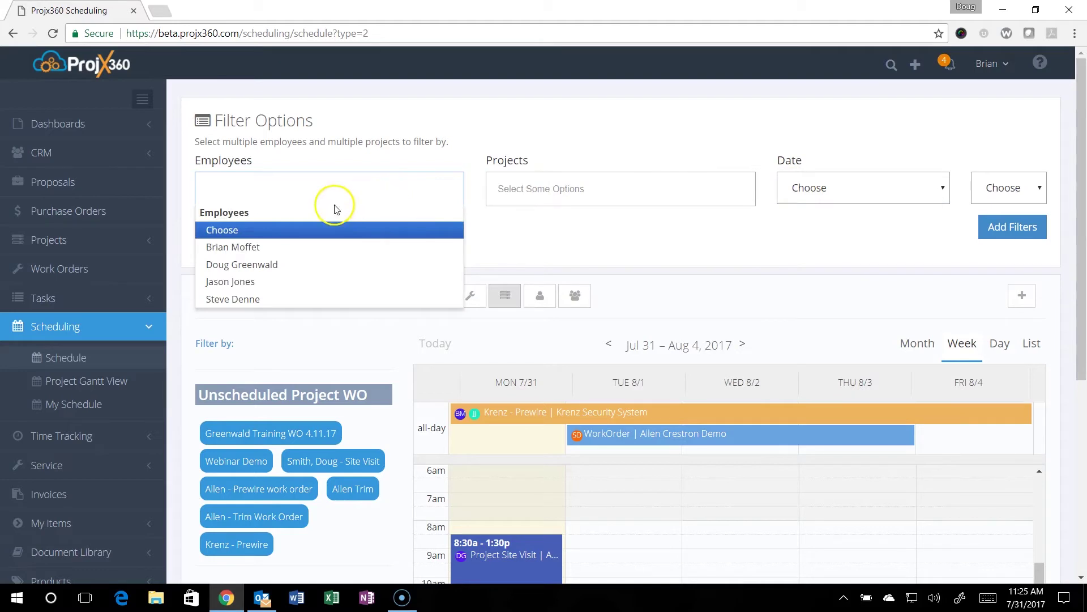
click(253, 247)
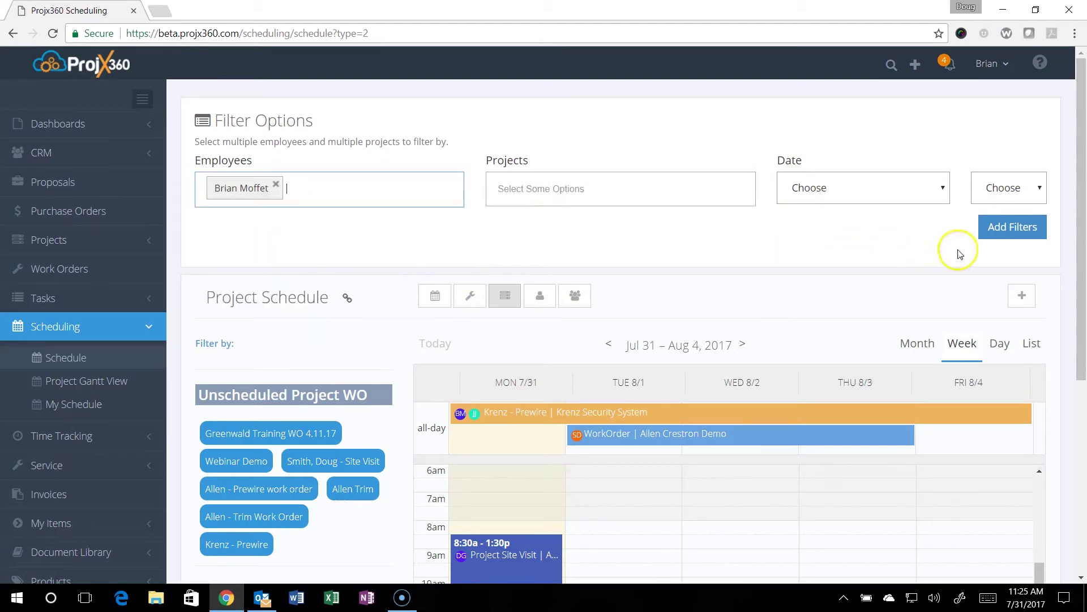
click(1002, 226)
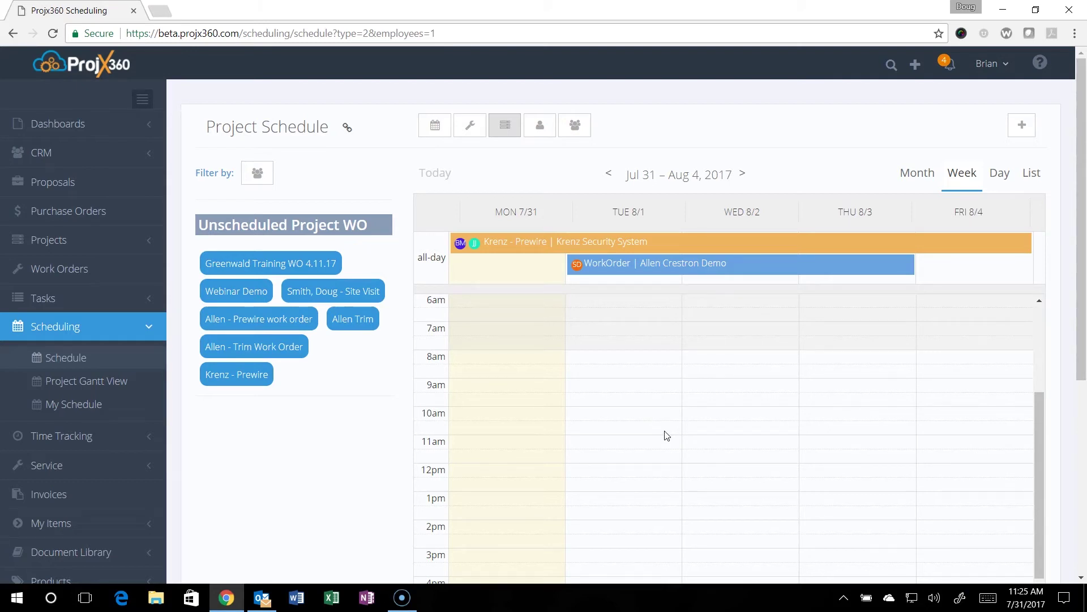
click(204, 180)
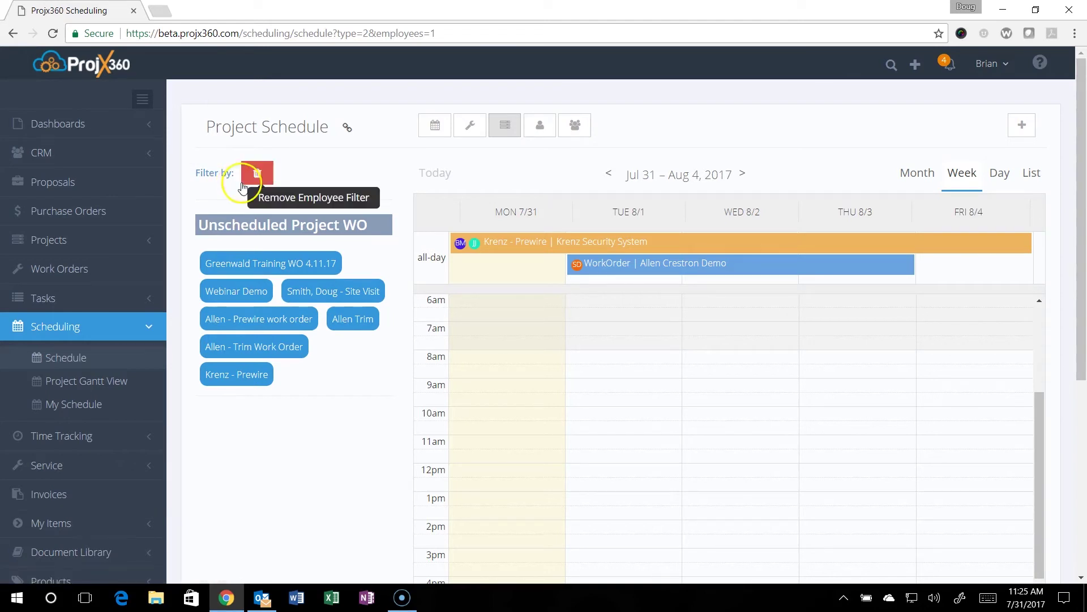
- Remove the employee filter, dismiss the Outlook reminder, and start a new schedule event
click(256, 177)
click(255, 177)
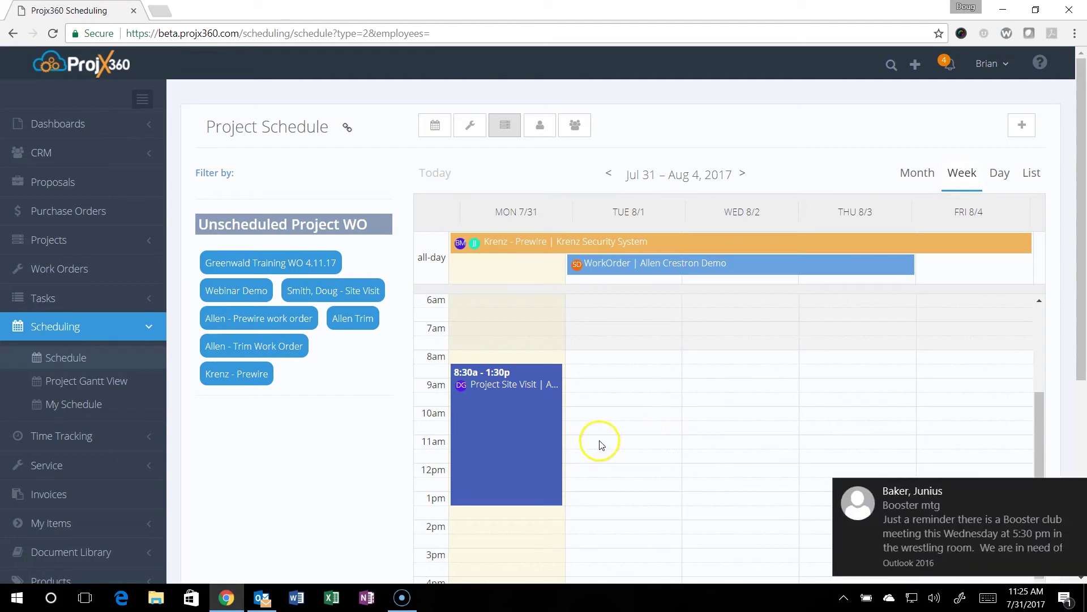
click(1075, 492)
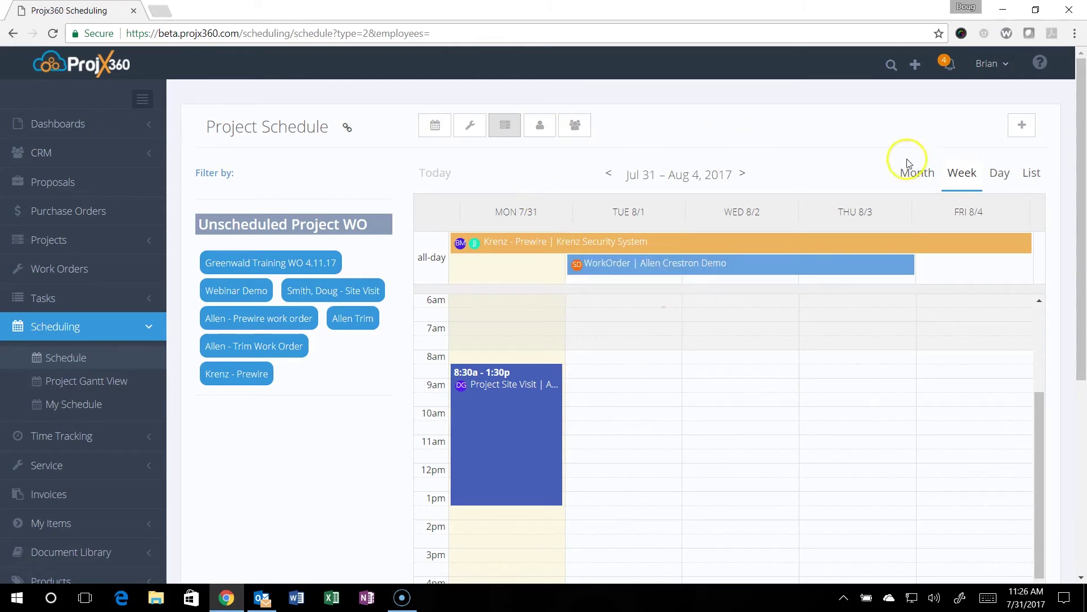
click(1019, 136)
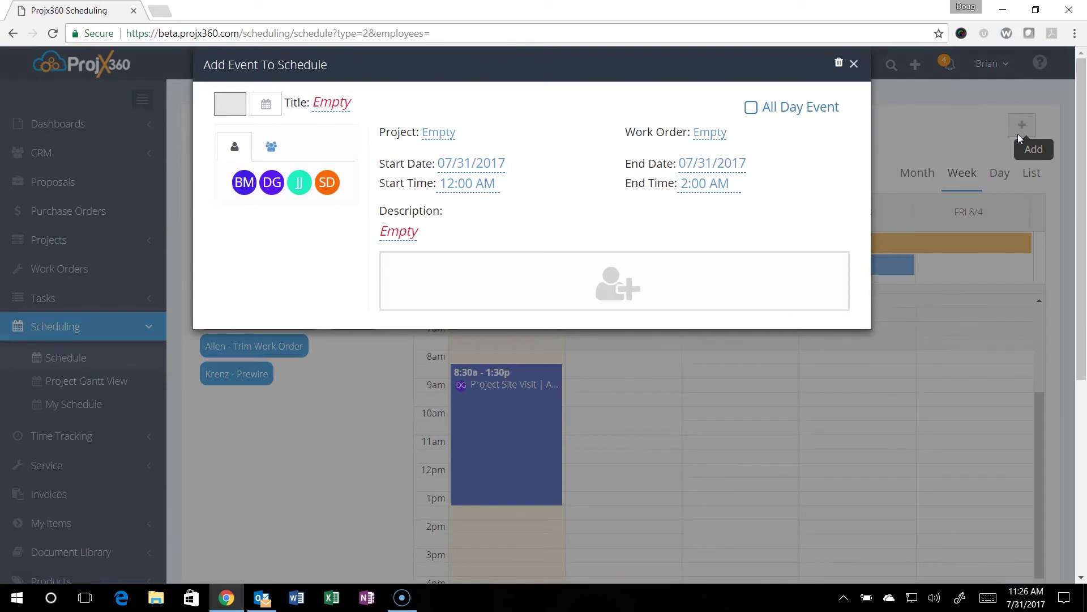
- Pick Allen Crestron System as the event's project, leave the work order unset, then discard the event
click(233, 112)
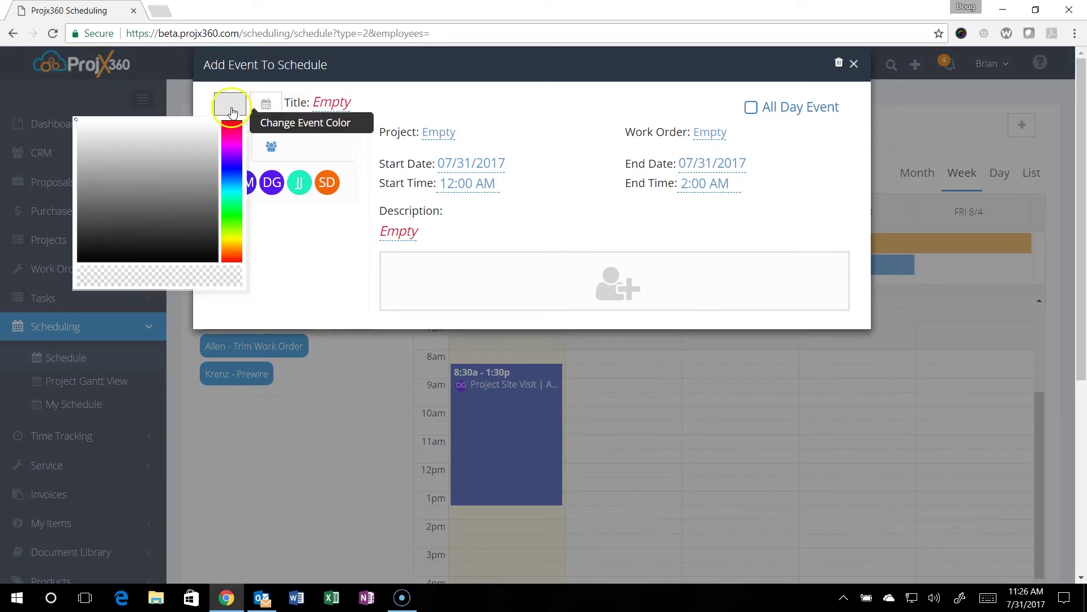
click(391, 111)
click(330, 108)
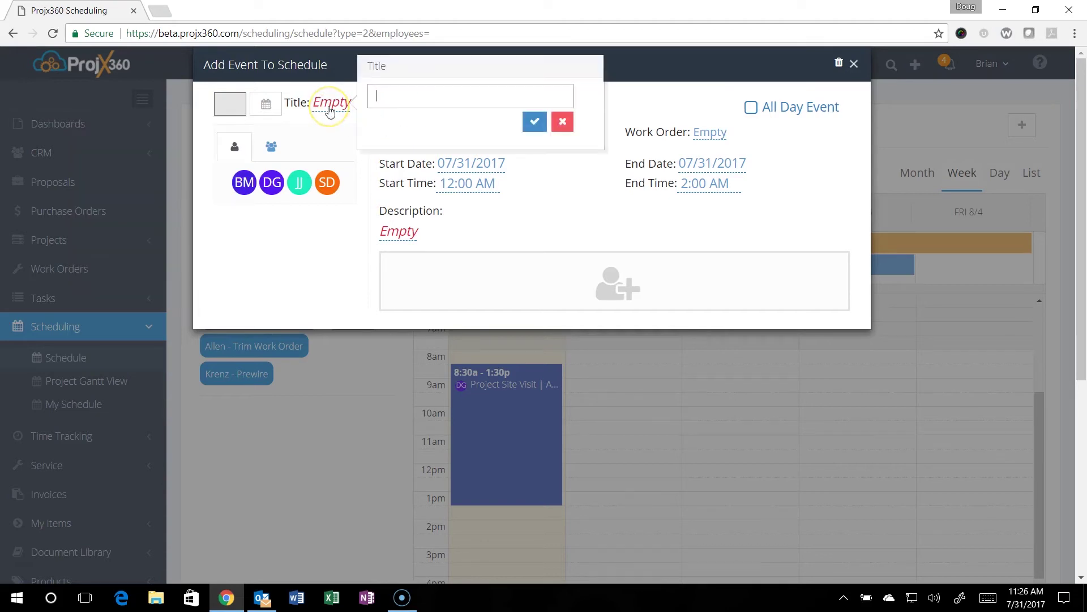
click(623, 109)
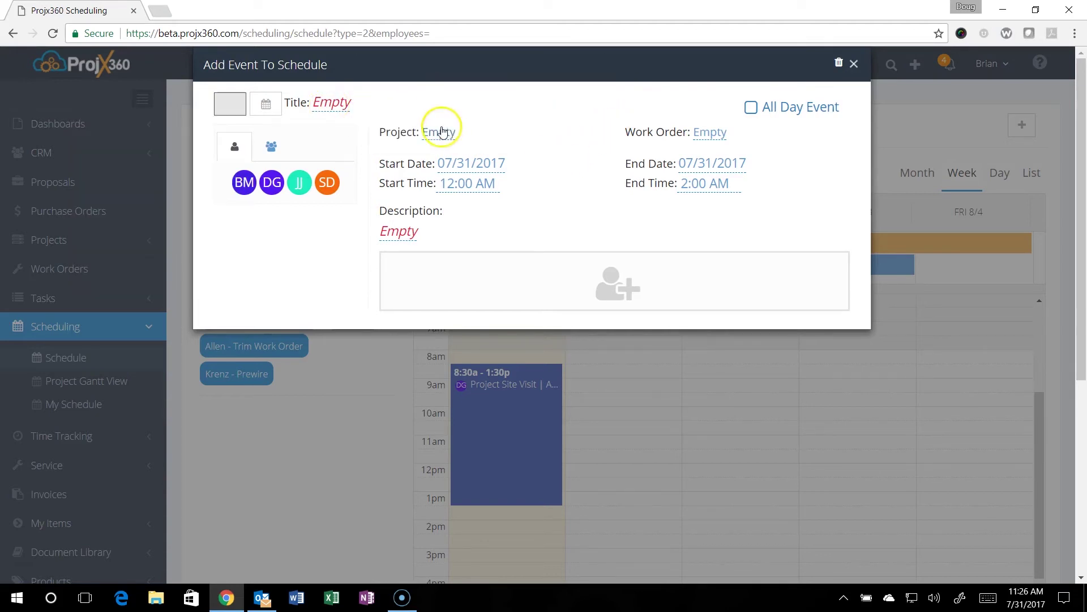
click(440, 134)
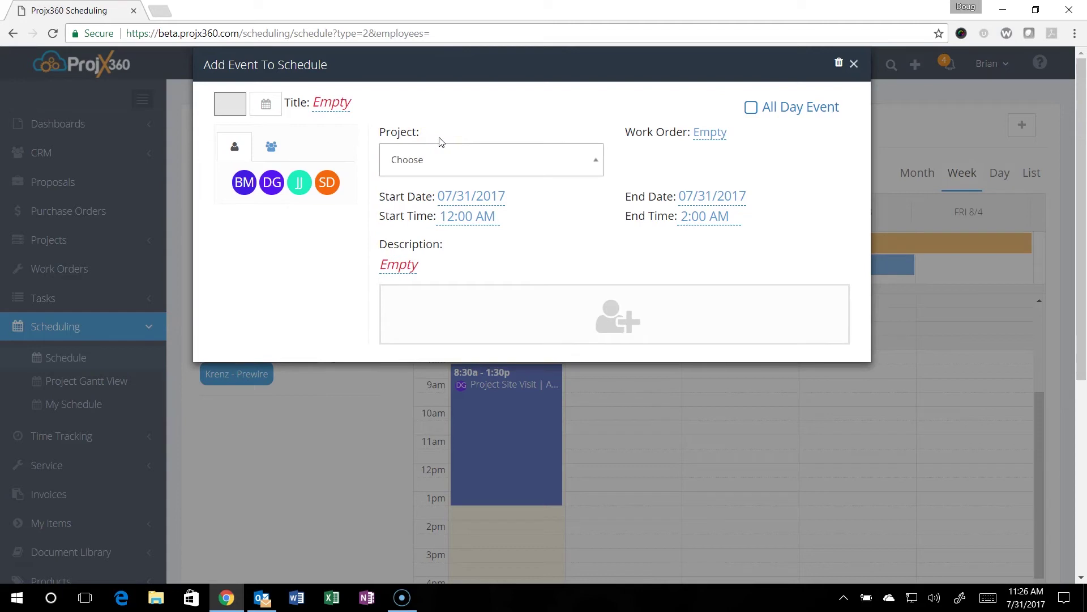
click(461, 161)
click(448, 258)
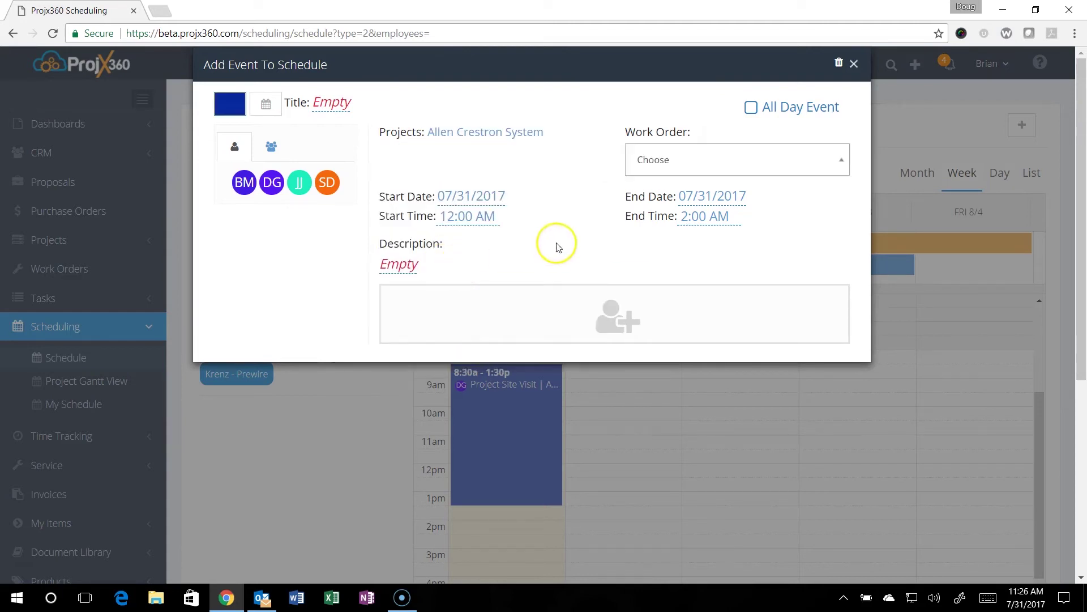
click(674, 165)
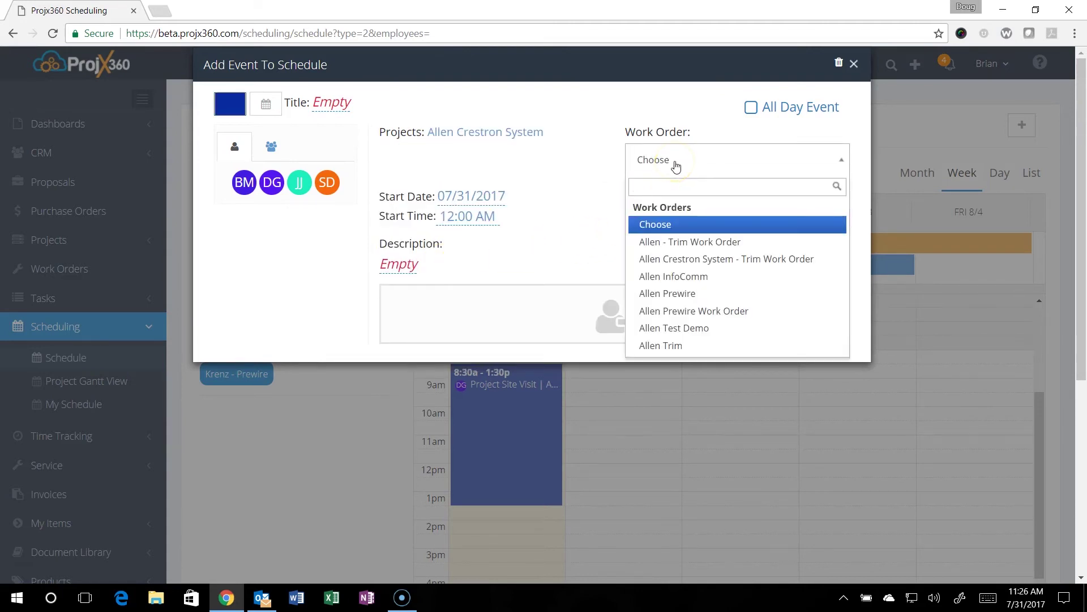
click(607, 120)
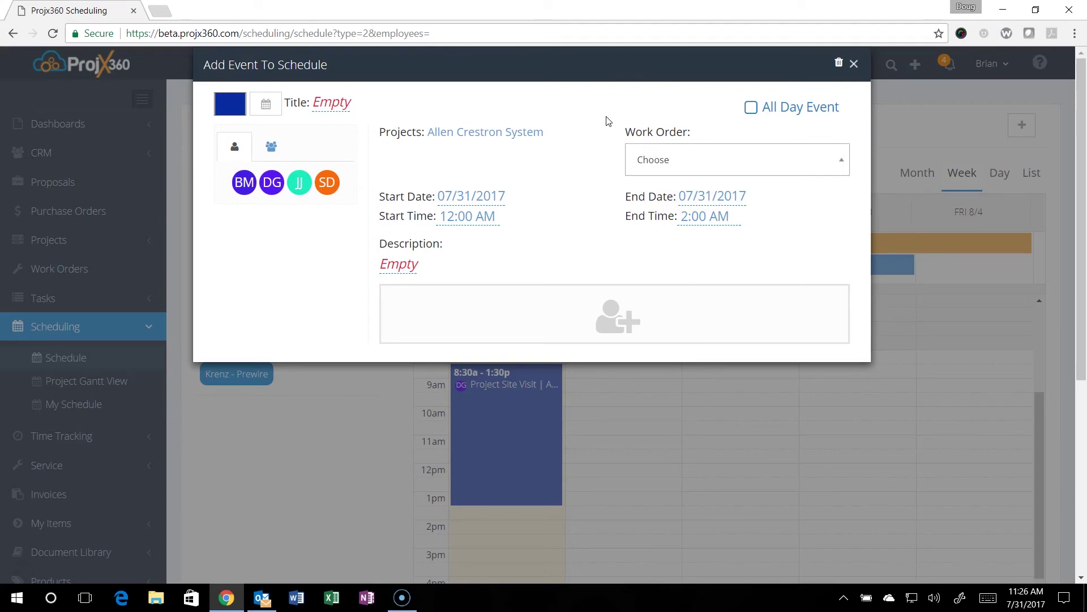
click(855, 64)
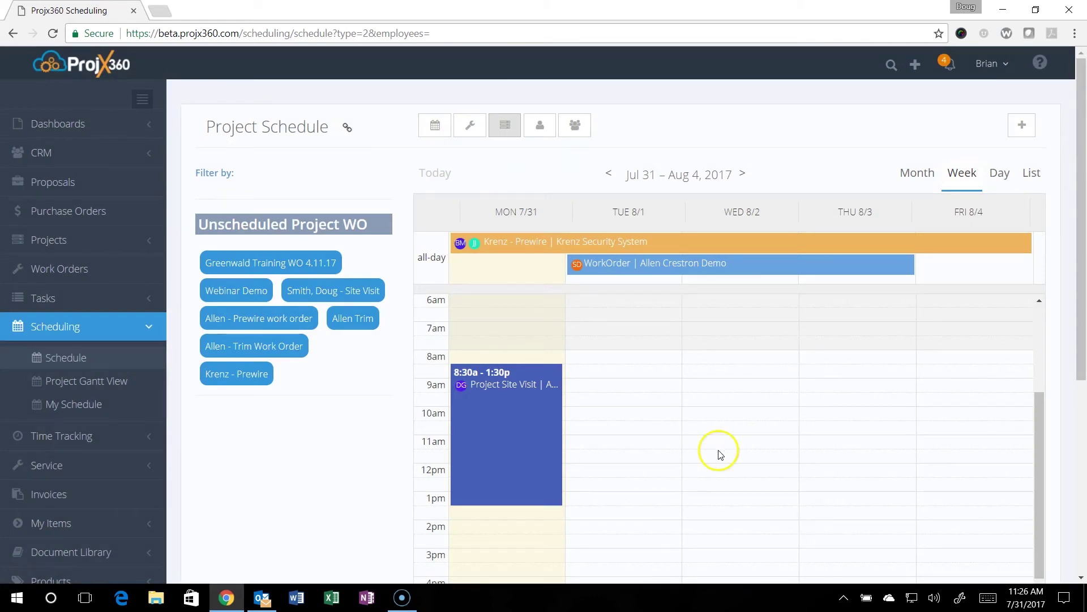
- View the Project Schedule's iCal subscription link, then close the iCal Link dialog
click(347, 129)
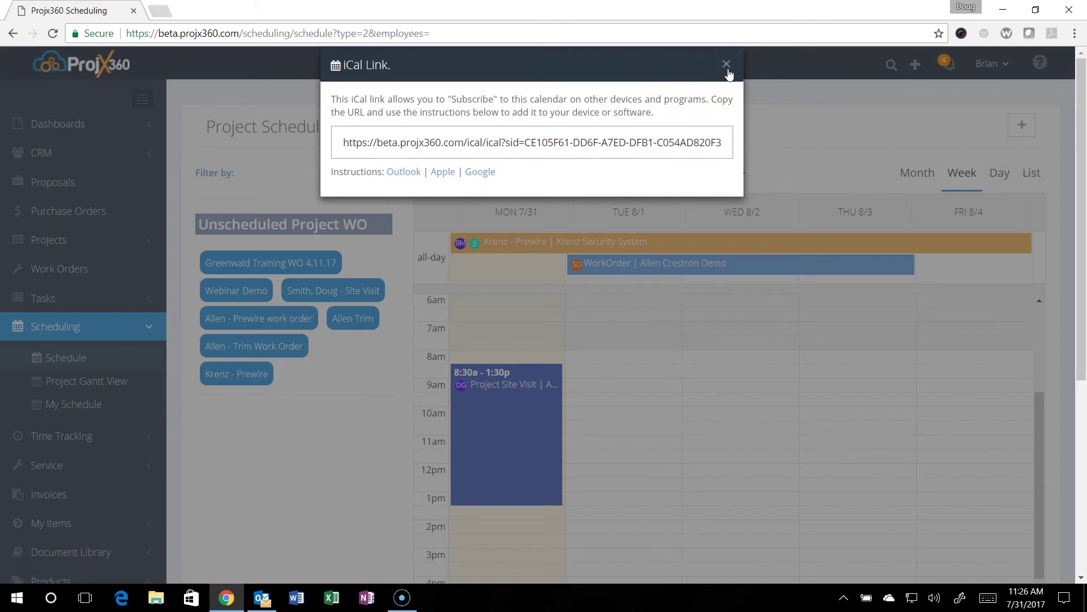
click(728, 70)
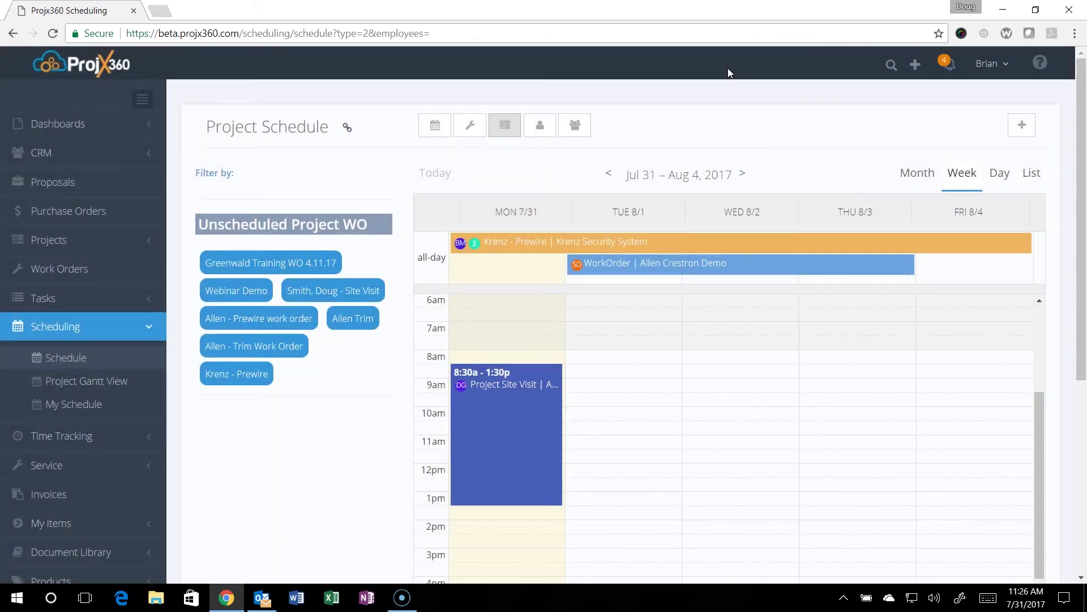
- Download the Project Site Visit event as 'Project Site Visit.ics' and open it in Outlook
click(720, 78)
click(531, 447)
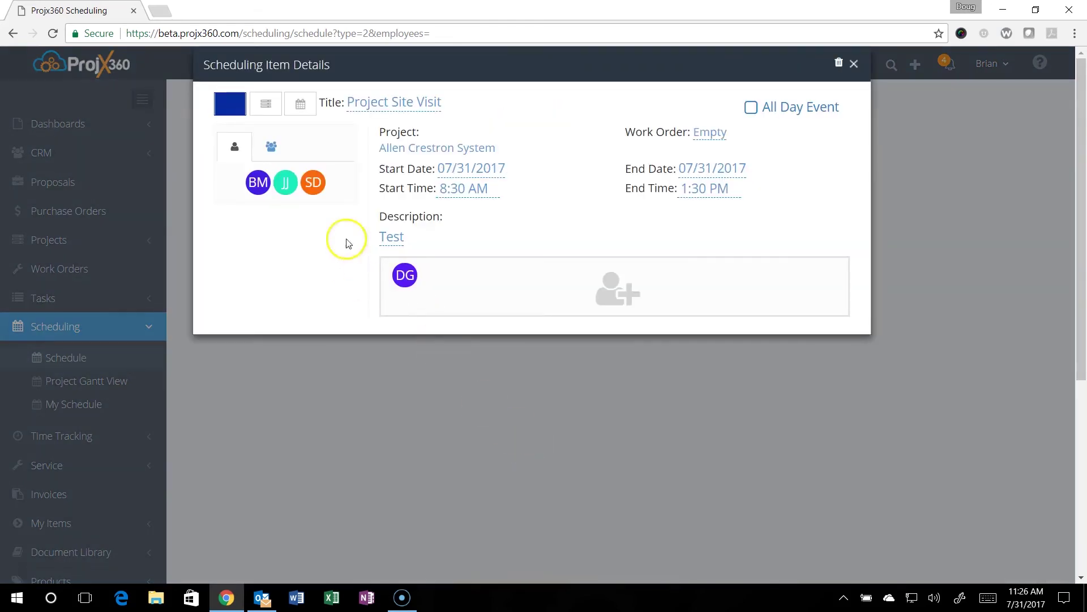
click(302, 108)
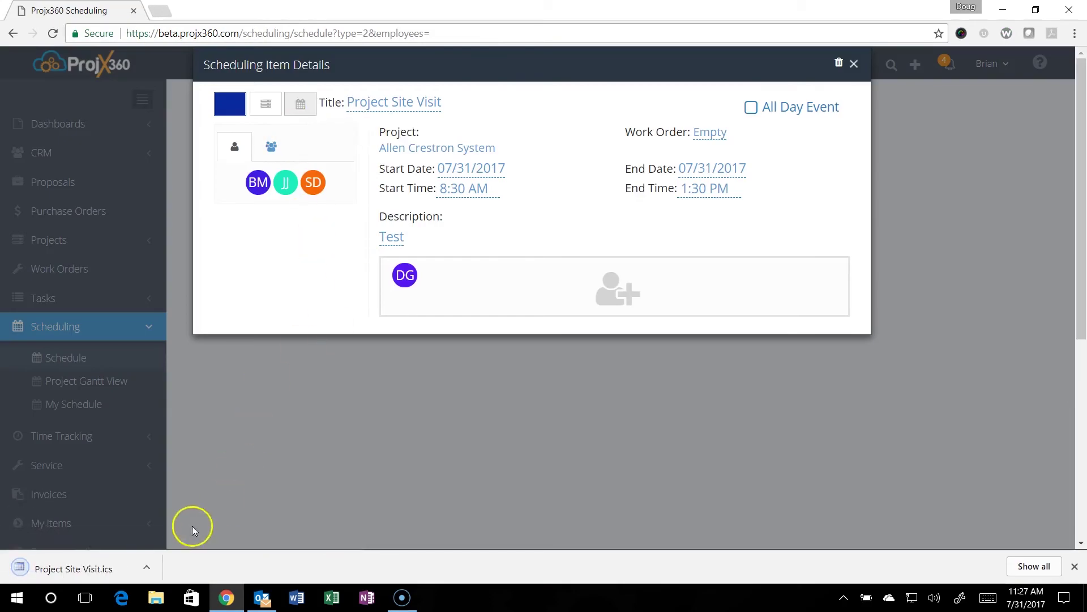
click(111, 577)
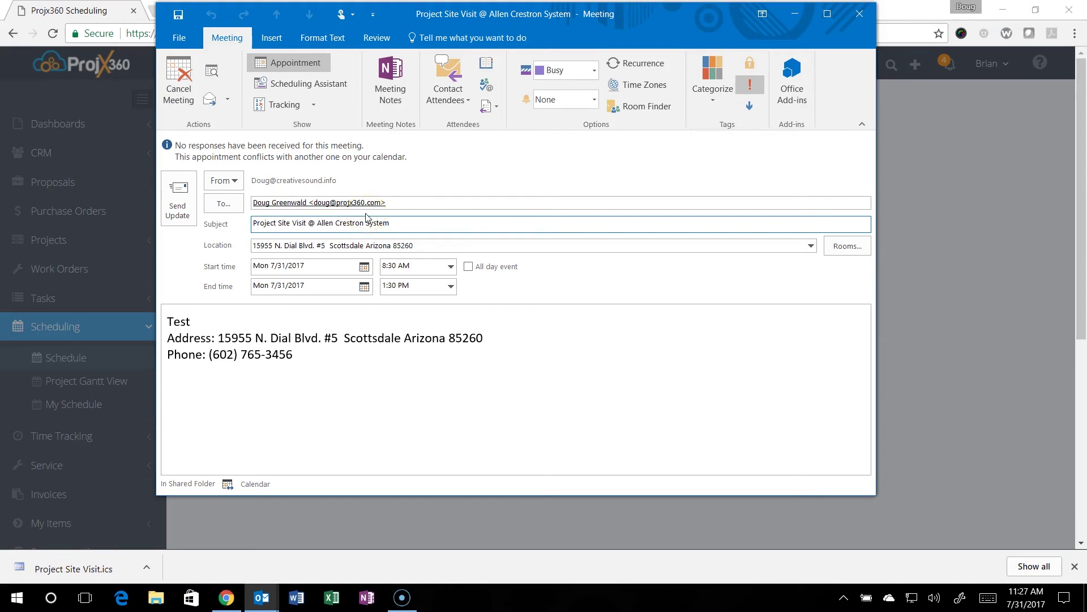
- Check attendee availability in the Scheduling Assistant, then close the meeting without saving changes
click(330, 86)
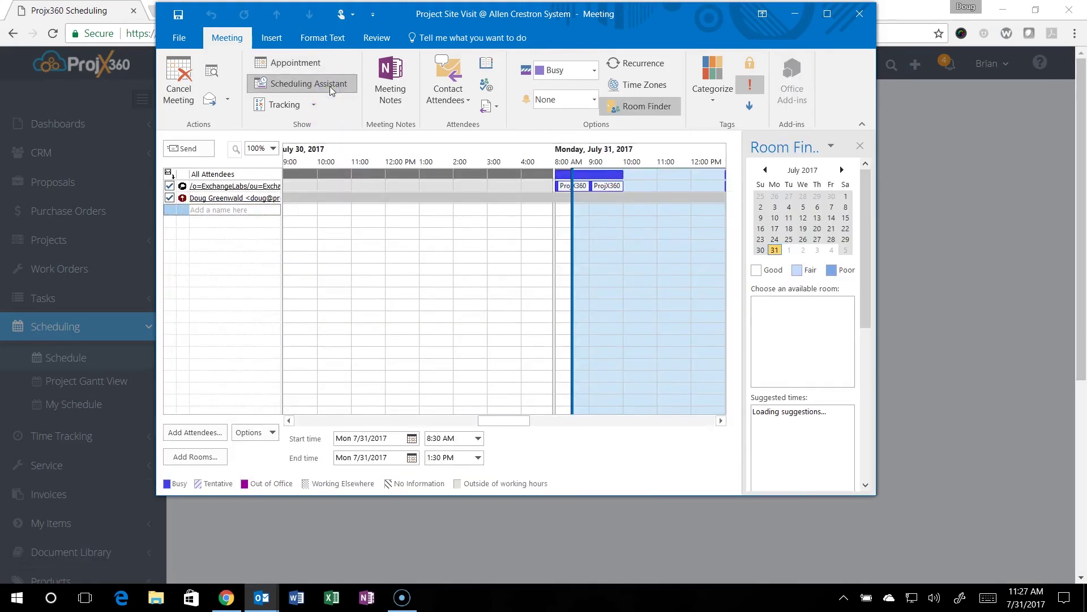
click(241, 211)
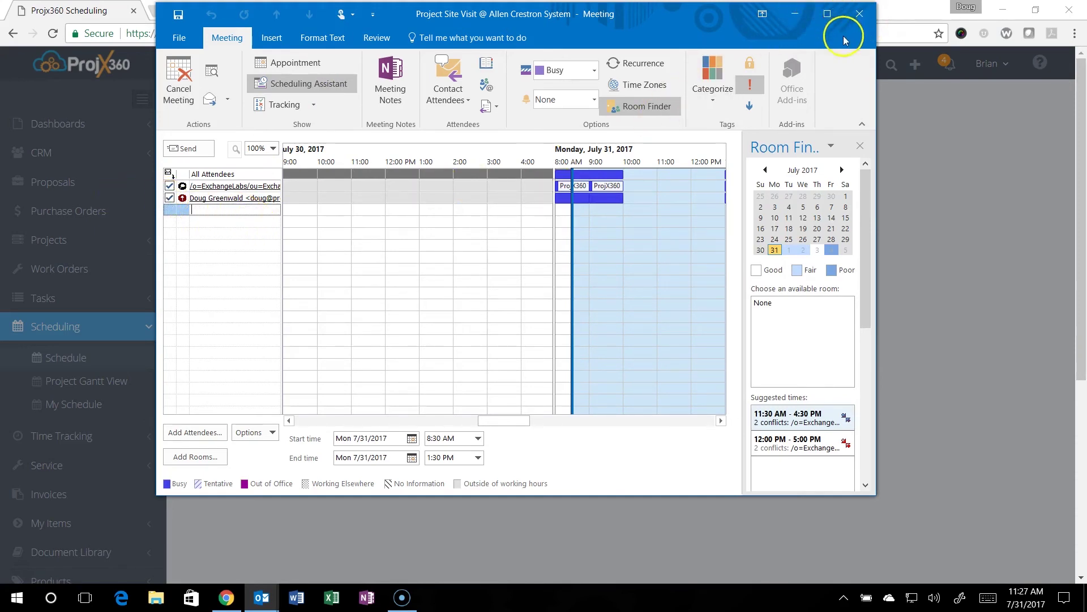
click(861, 20)
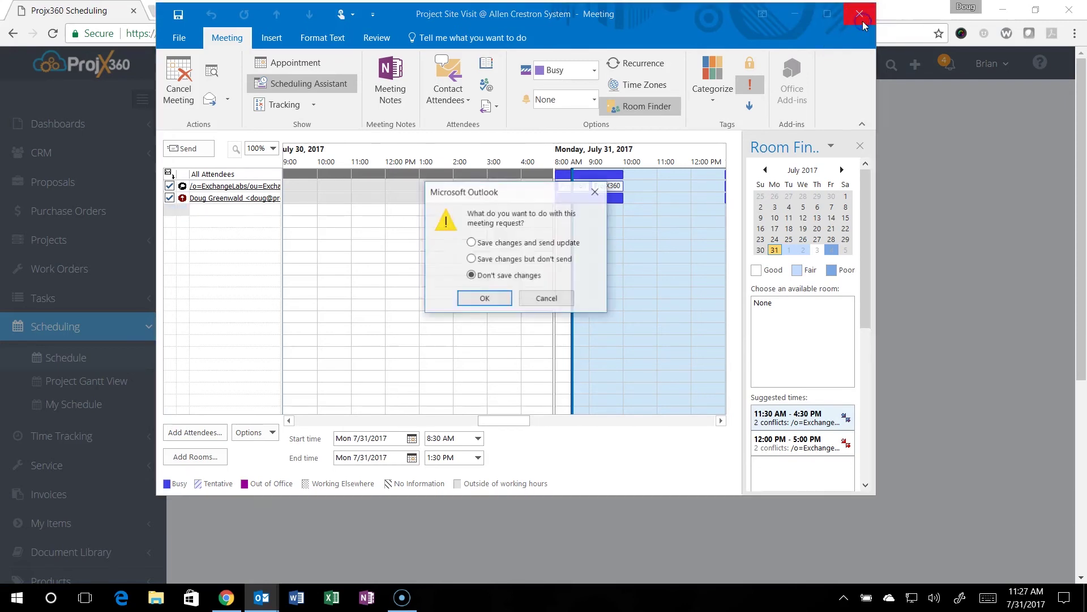
click(500, 303)
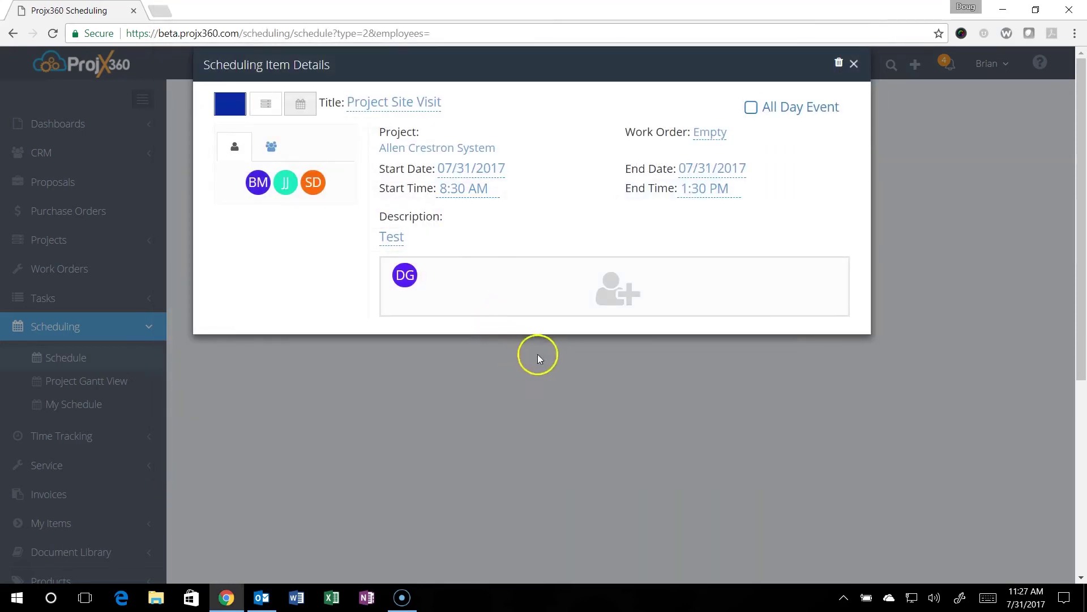
- Switch to the Master Schedule and view the second employee's availability for 07/30–08/05/2017
click(854, 63)
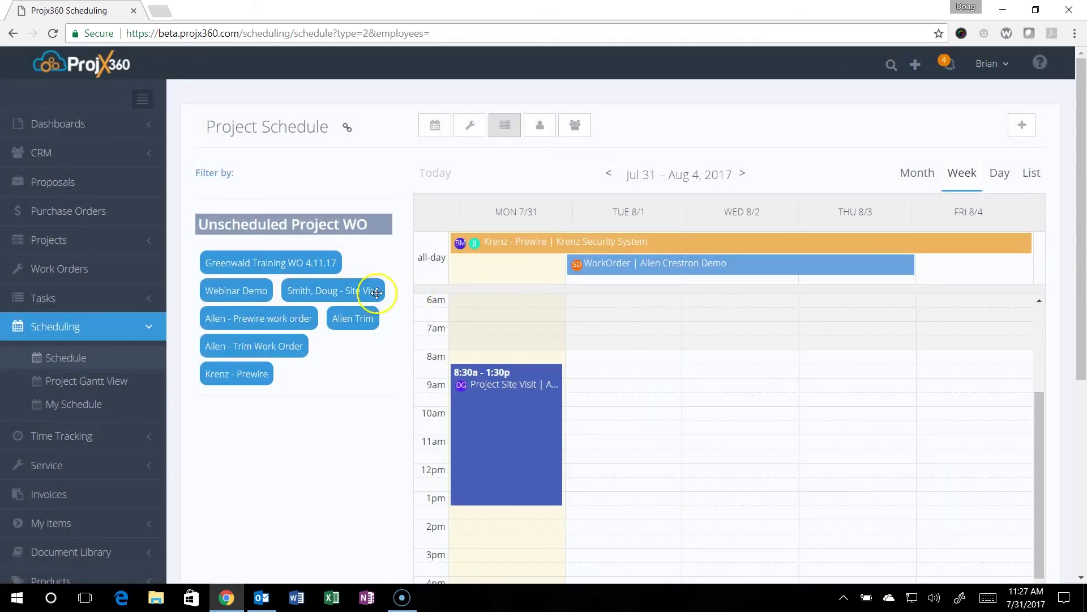
click(432, 129)
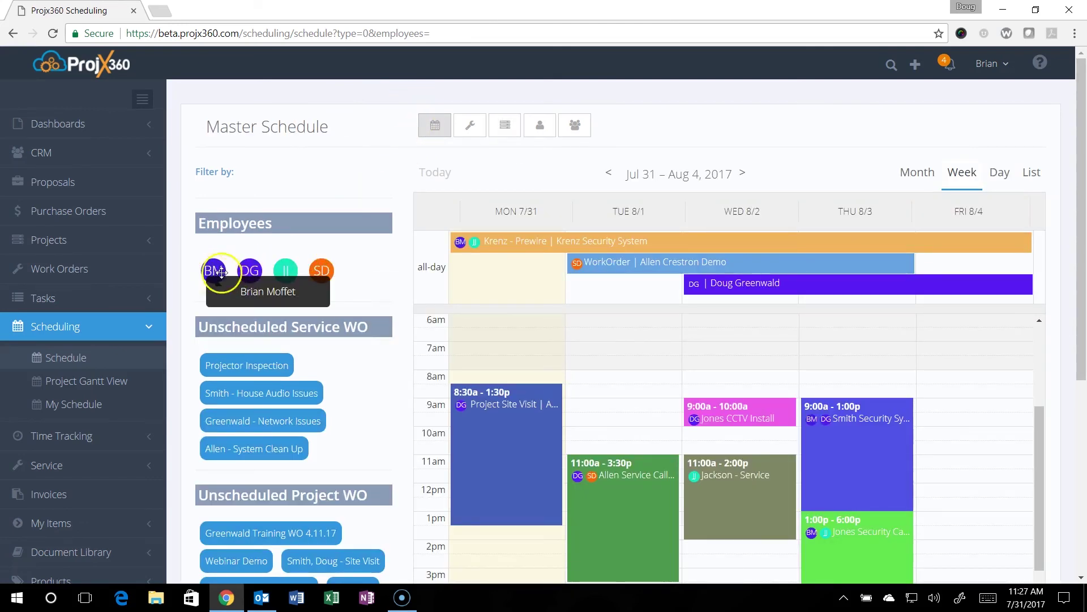
click(249, 268)
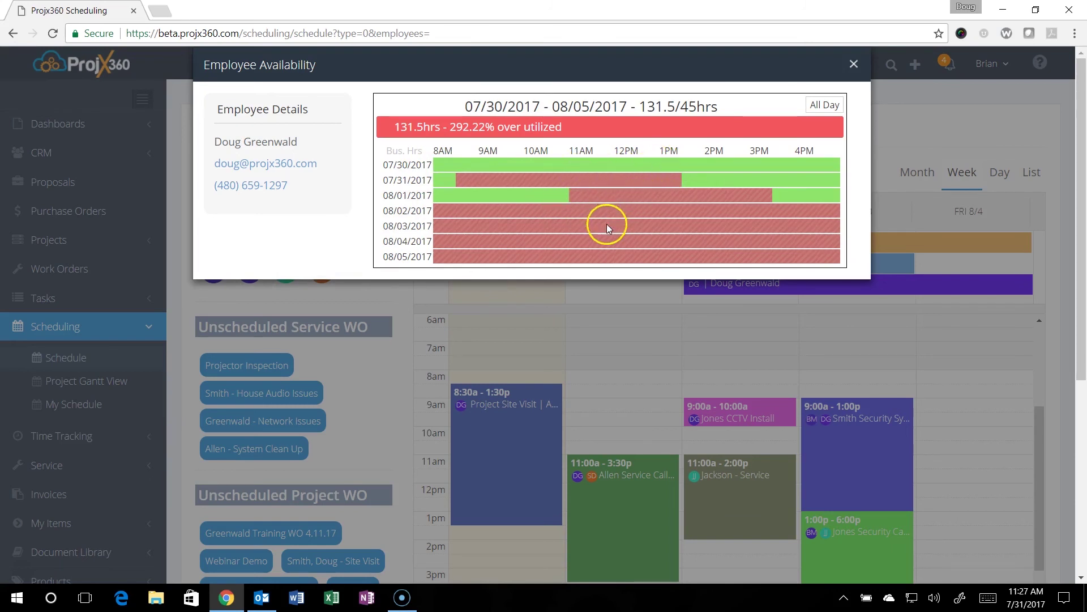
click(822, 106)
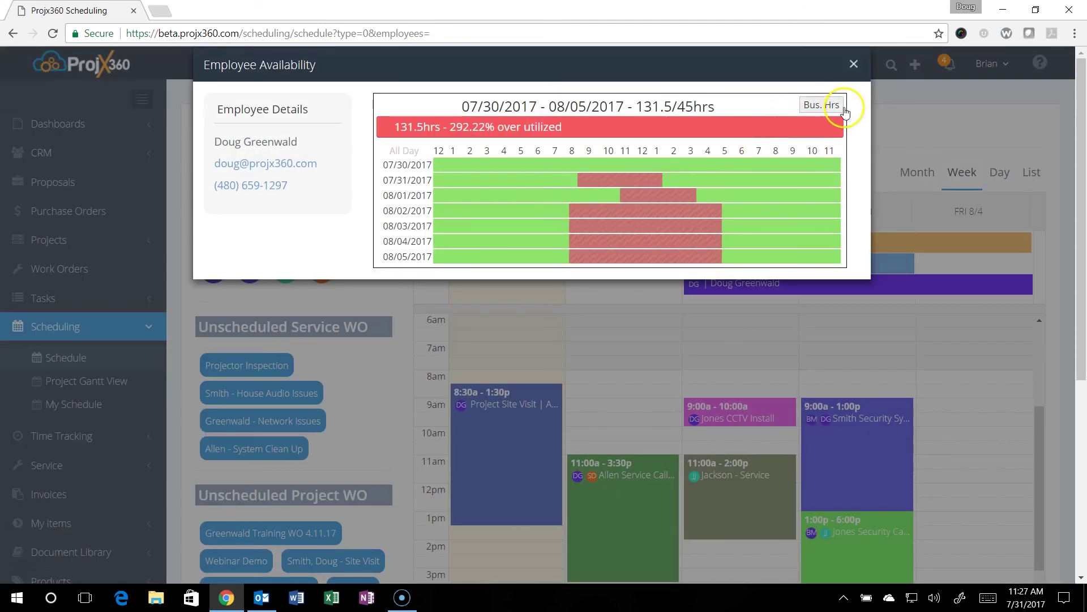
click(822, 105)
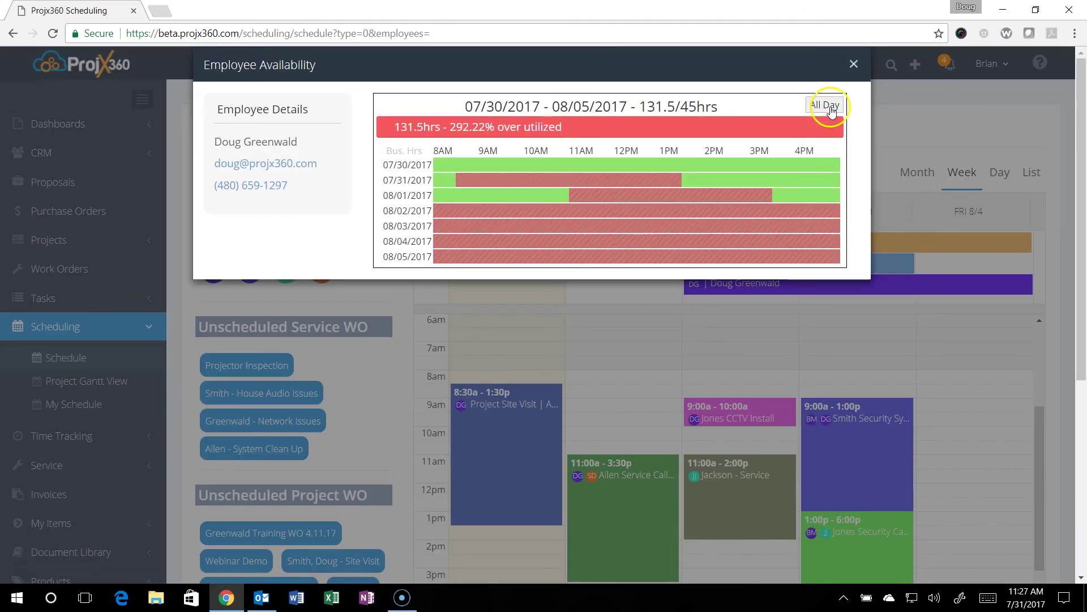
click(860, 70)
click(856, 67)
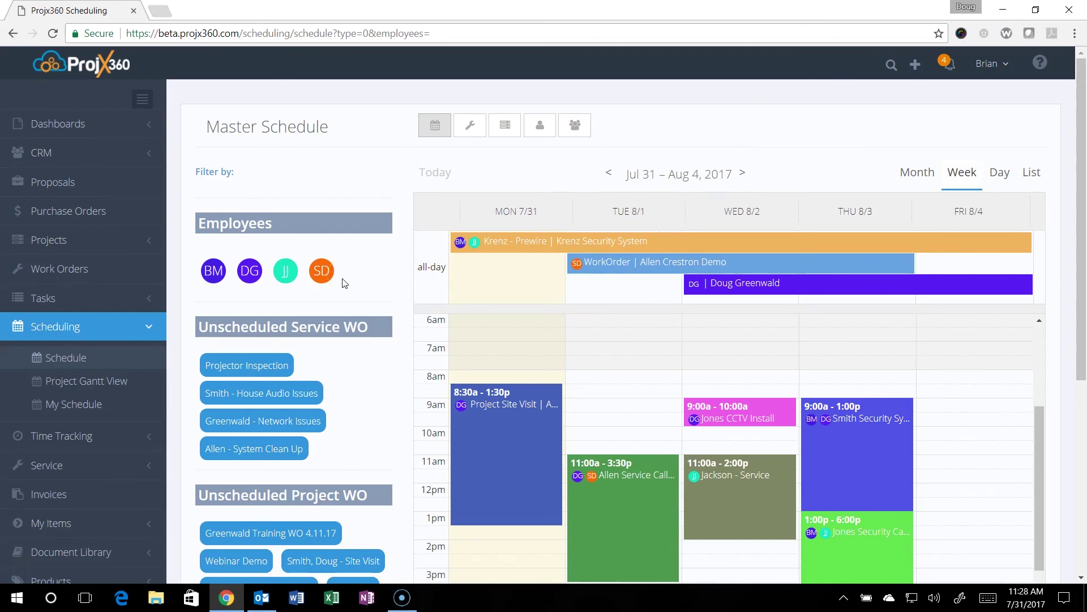
click(84, 410)
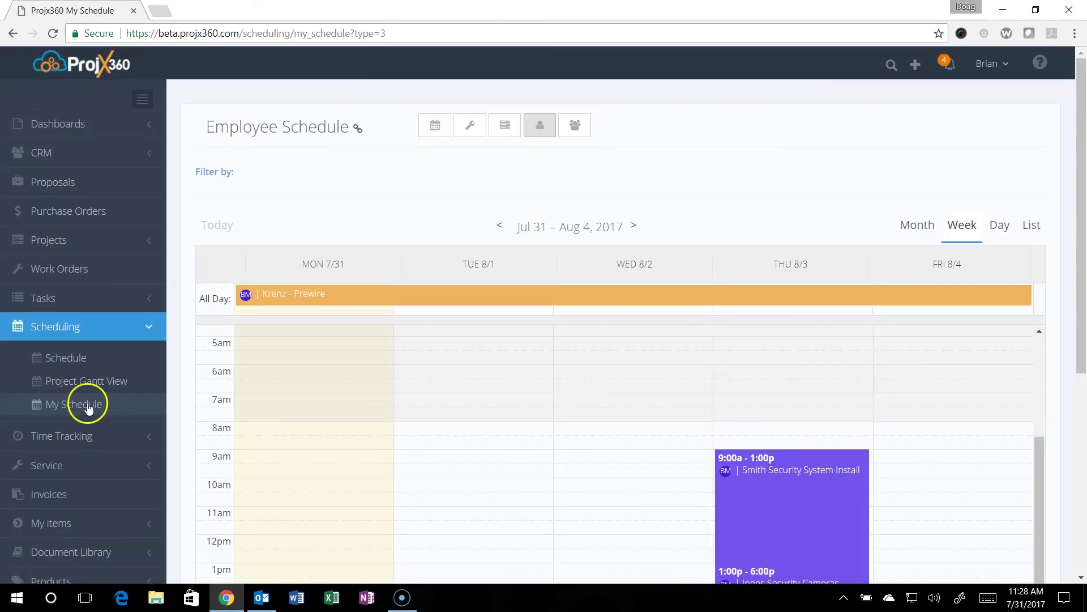
- Return to the main Schedule and show the CRM Calendar for Jul 31 – Aug 4, 2017
click(105, 367)
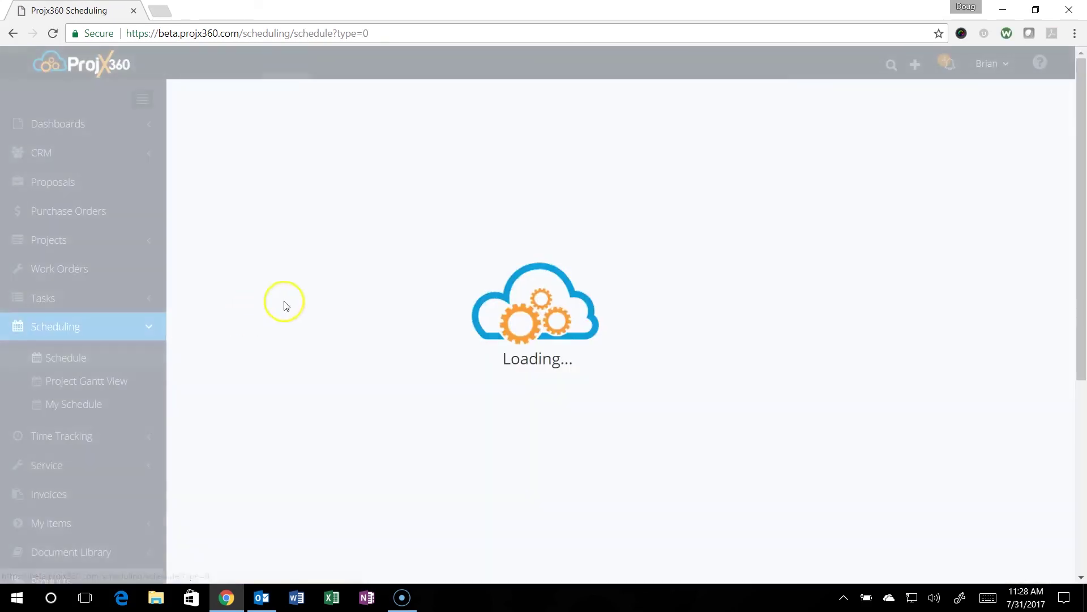
mouse_move(494, 242)
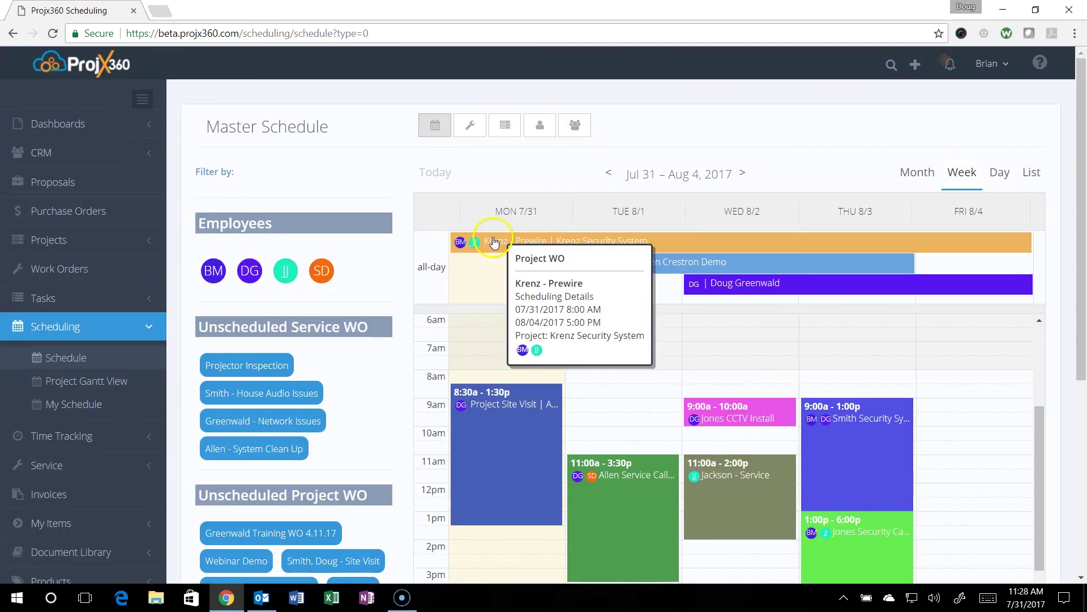
click(575, 131)
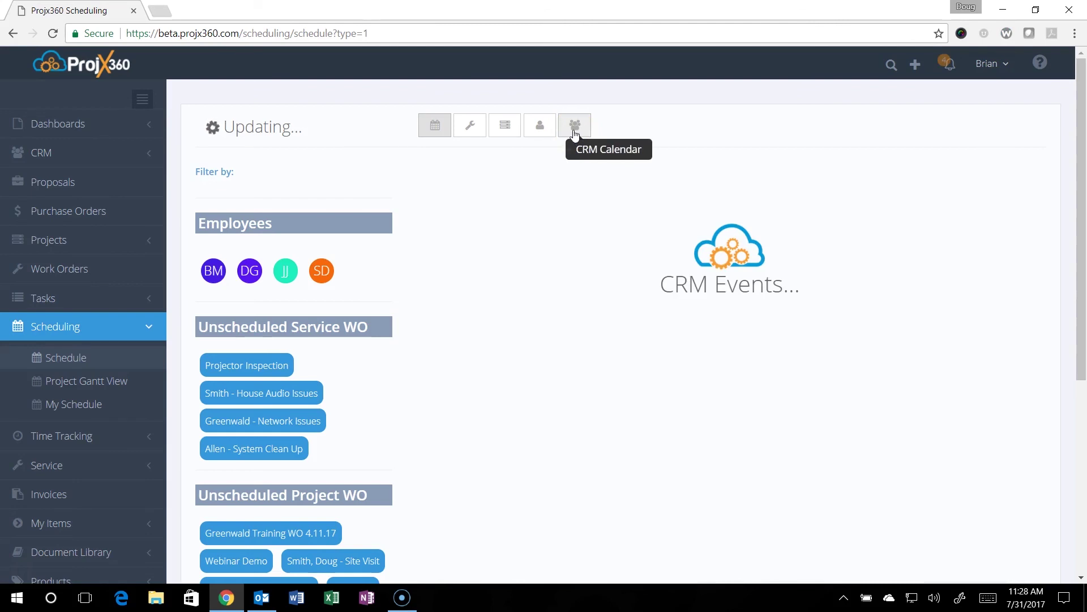